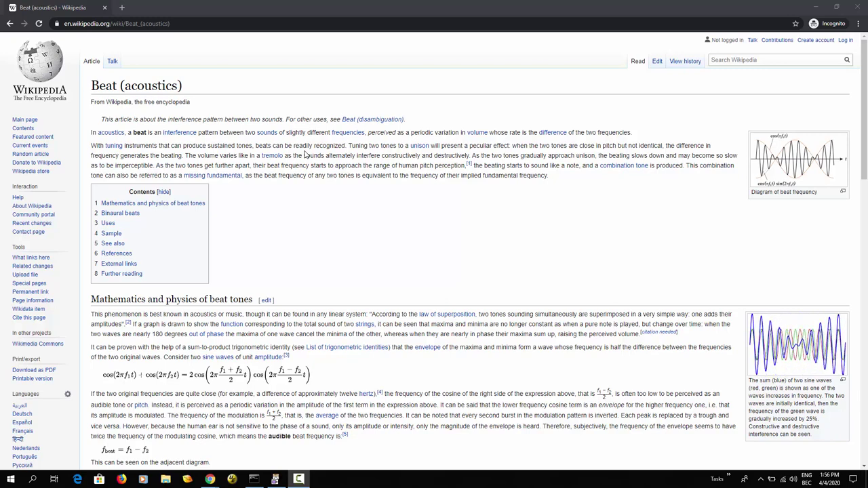
# After reading the Beat (acoustics) article, bring up the window switcher
pyautogui.hotkey('alt', 'Tab')
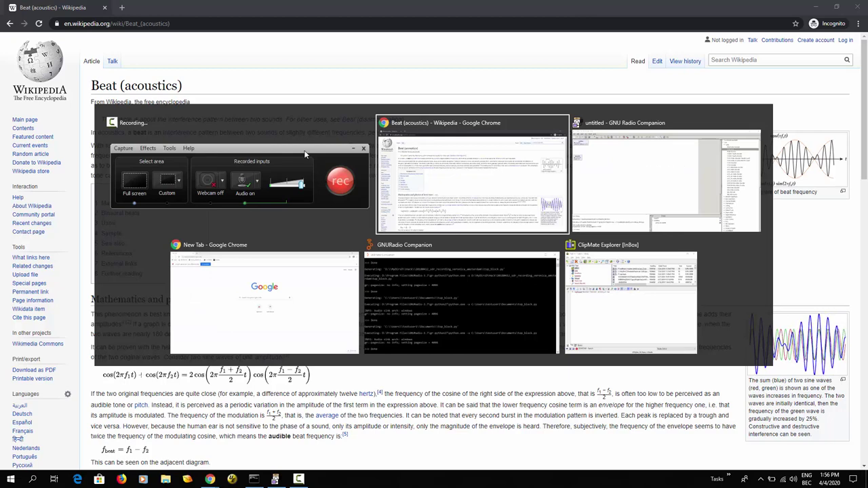
# Back in GNU Radio Companion, set the flow graph's Generate Options to WX GUI
pyautogui.hotkey('alt', 'Tab')
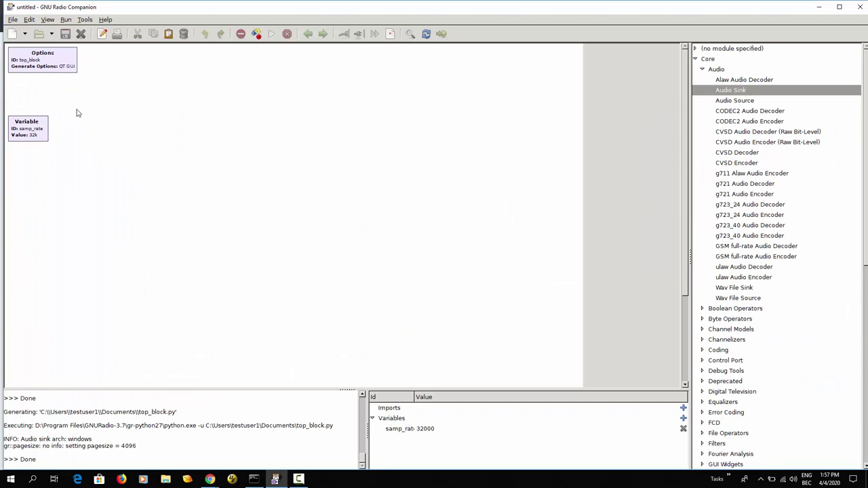
pyautogui.doubleClick(46, 61)
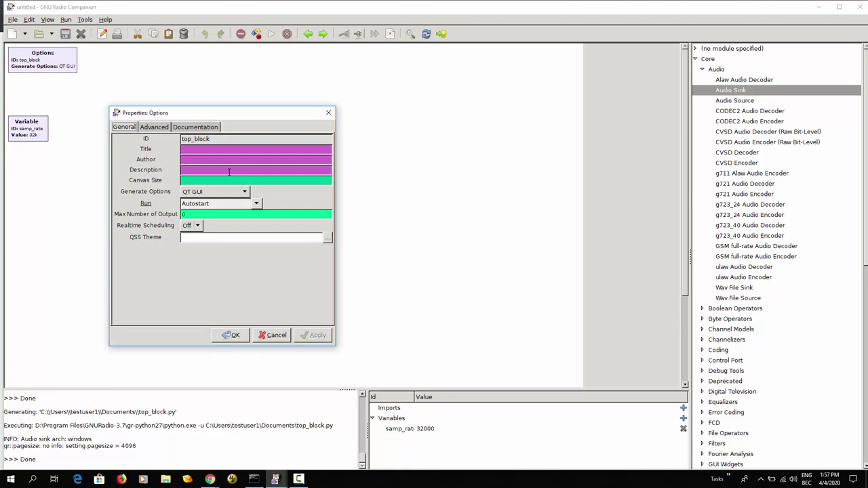
pyautogui.click(247, 192)
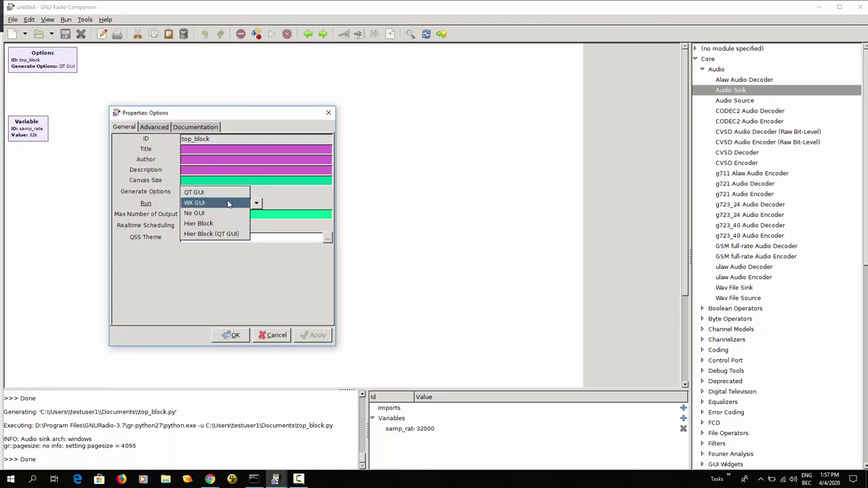
pyautogui.click(227, 203)
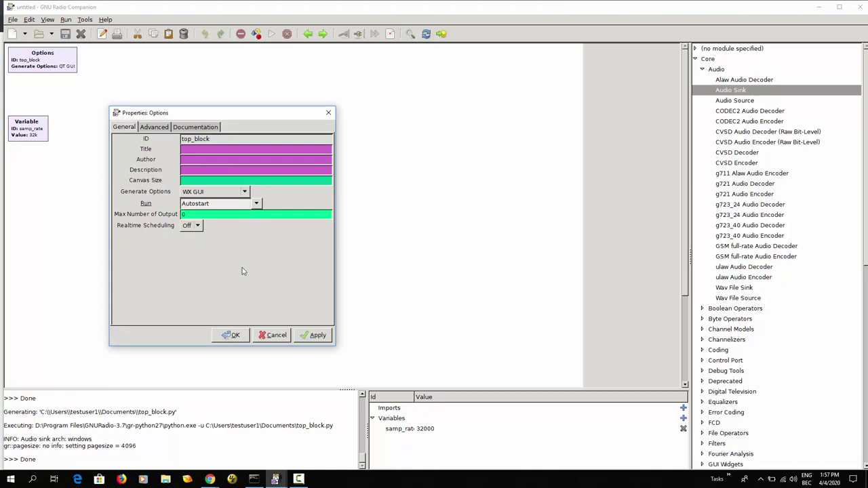
pyautogui.click(231, 335)
# Change the samp_rate variable's value from 32000 to 48000
pyautogui.doubleClick(34, 138)
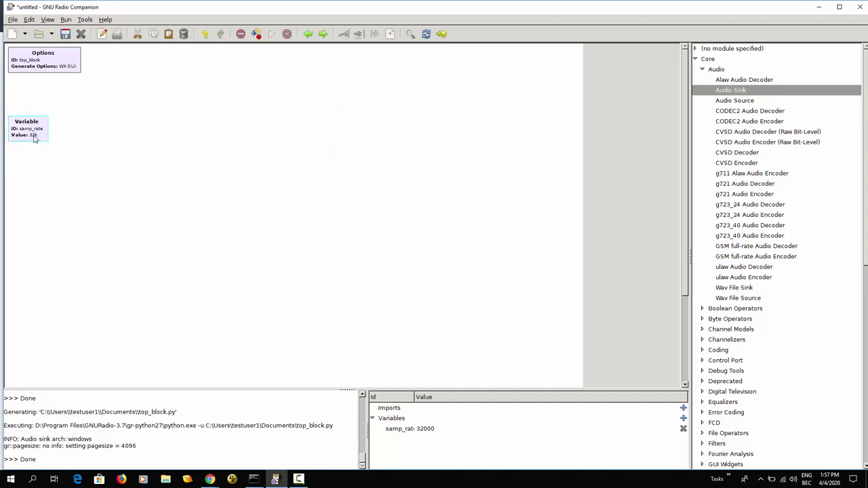
pyautogui.click(110, 57)
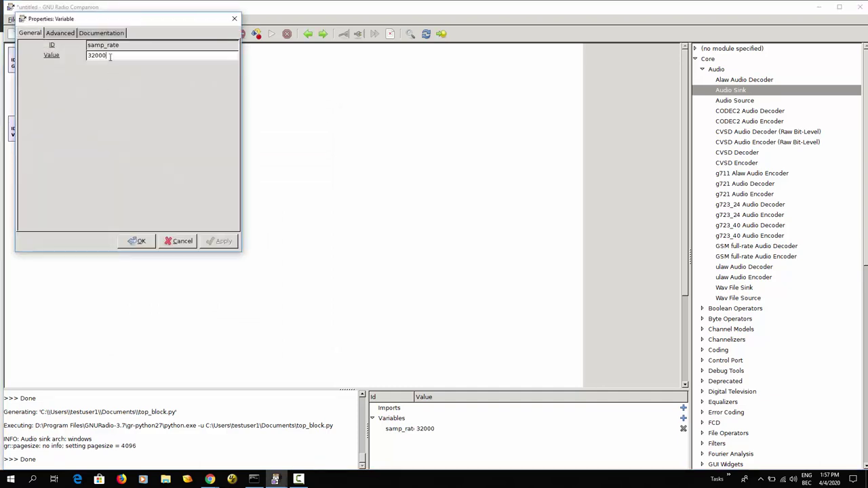
pyautogui.press('Left')
pyautogui.hotkey('shift', 'Left')
pyautogui.hotkey('shift', 'Left')
pyautogui.write('48')
pyautogui.click(140, 242)
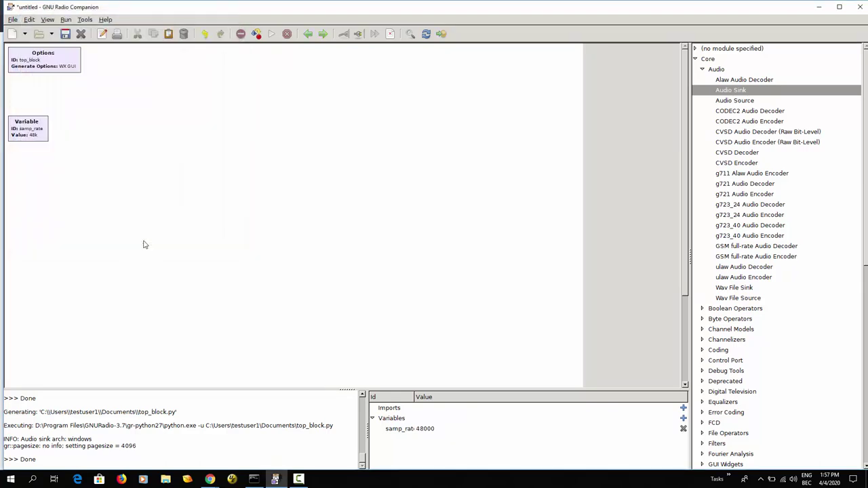
# Add a Signal Source from Waveform Generators and place it right of the Variable block
pyautogui.click(703, 70)
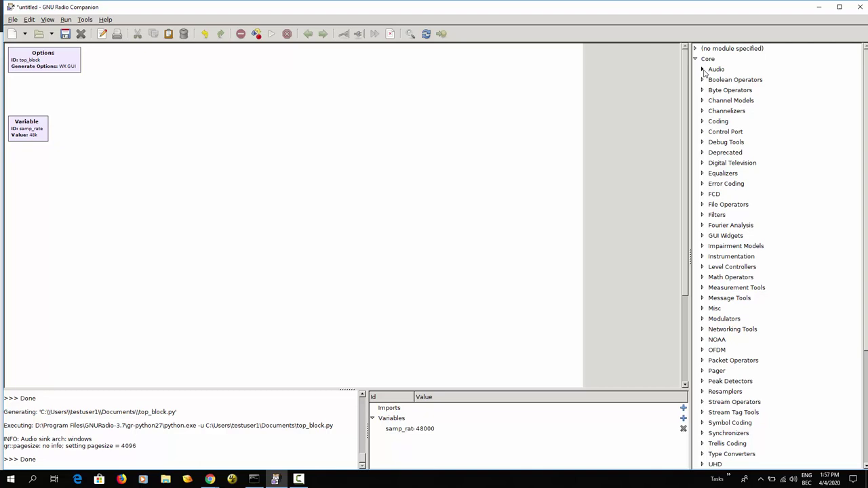
pyautogui.scroll(-2, 866, 393)
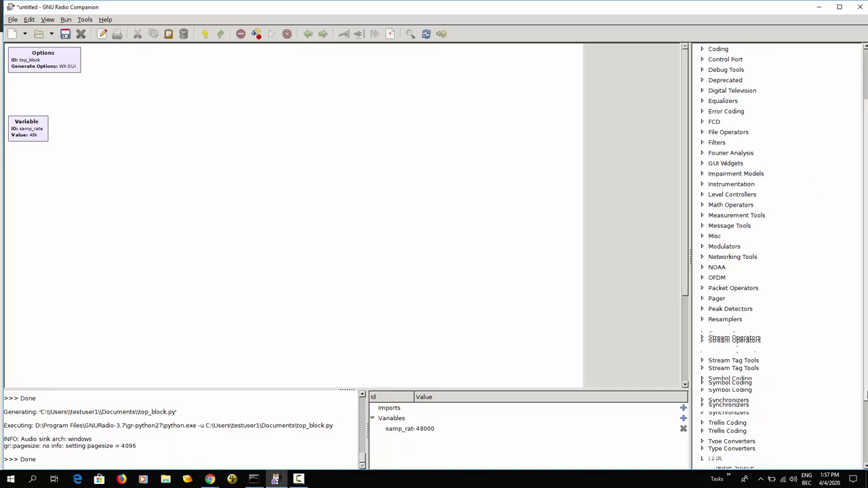
pyautogui.scroll(-2, 866, 393)
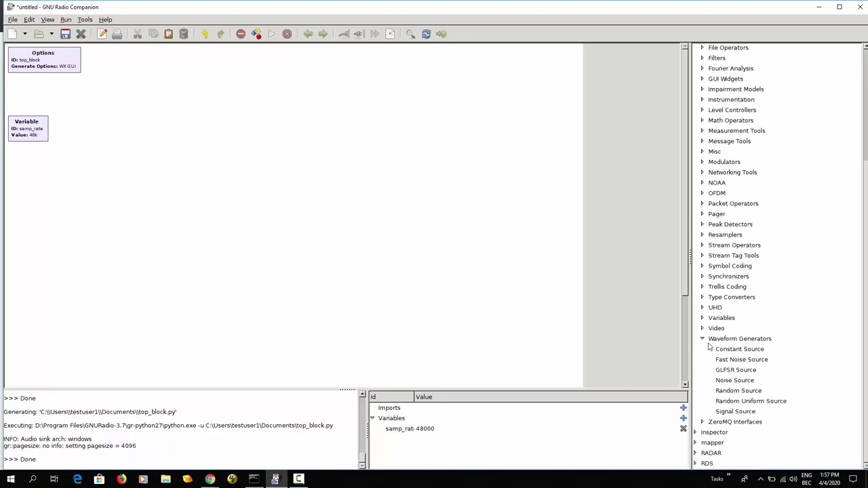
pyautogui.click(703, 339)
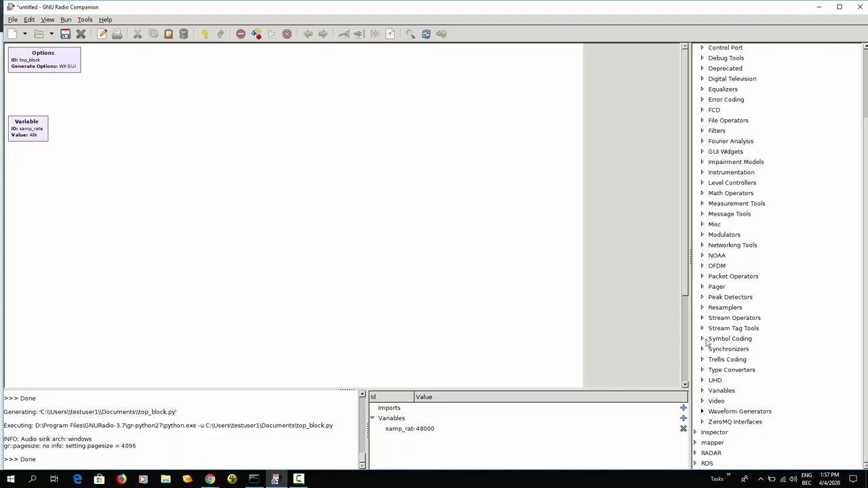
pyautogui.click(702, 411)
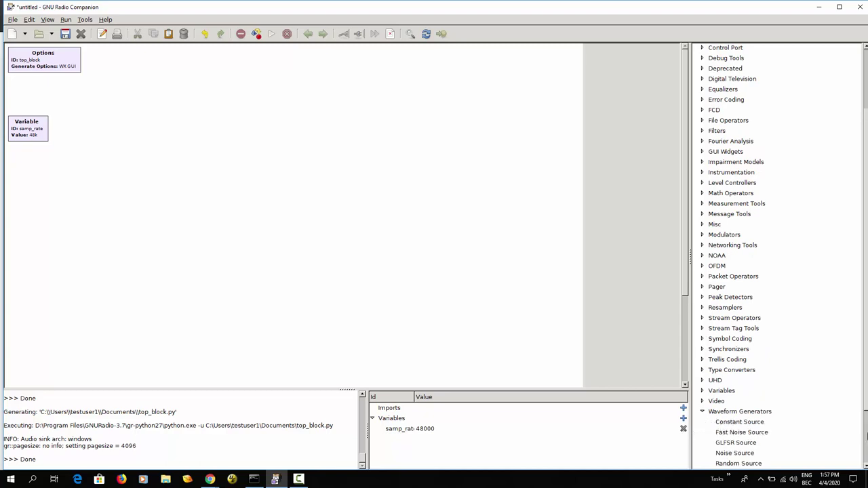
pyautogui.scroll(-2, 865, 440)
pyautogui.click(746, 414)
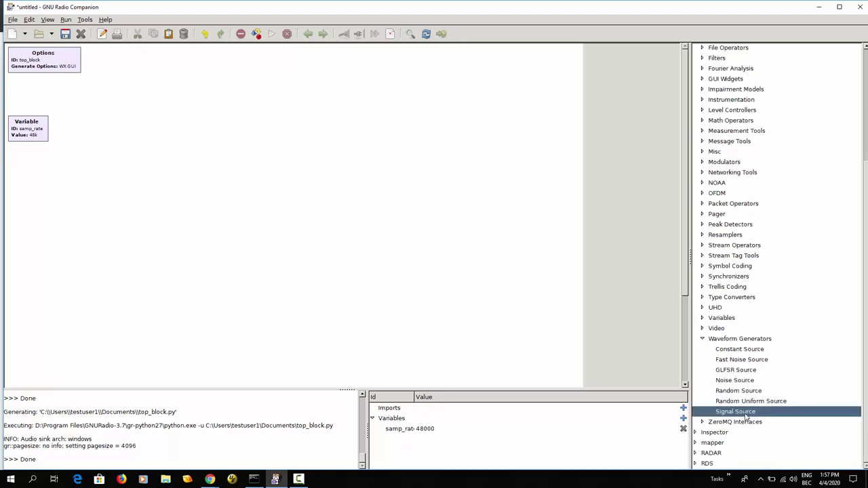
pyautogui.doubleClick(745, 413)
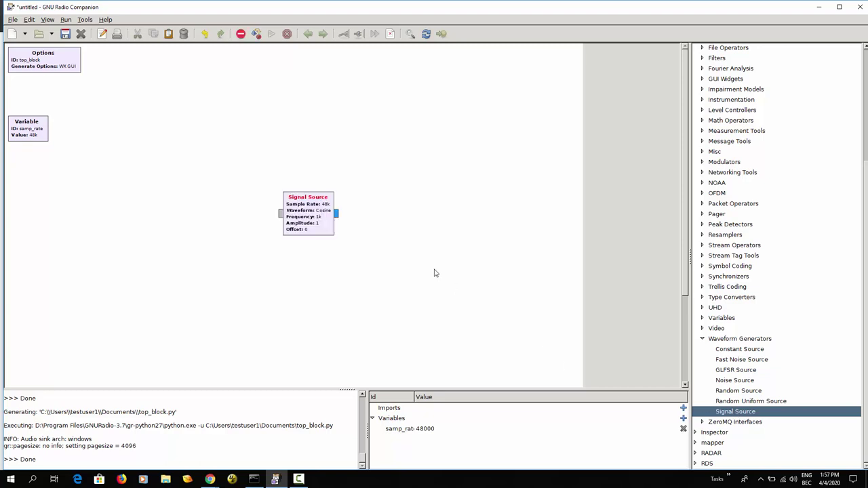
pyautogui.moveTo(302, 206); pyautogui.dragTo(171, 145)
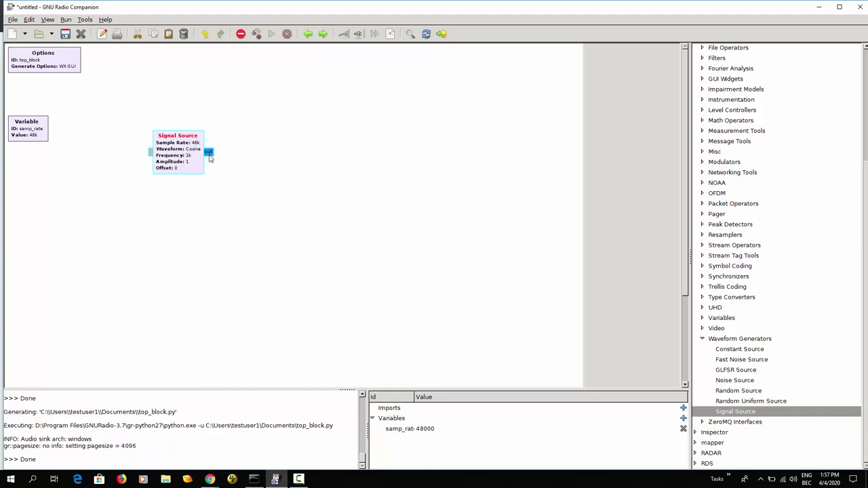
# Set the Signal Source's output type to Float and its frequency to 400
pyautogui.doubleClick(185, 163)
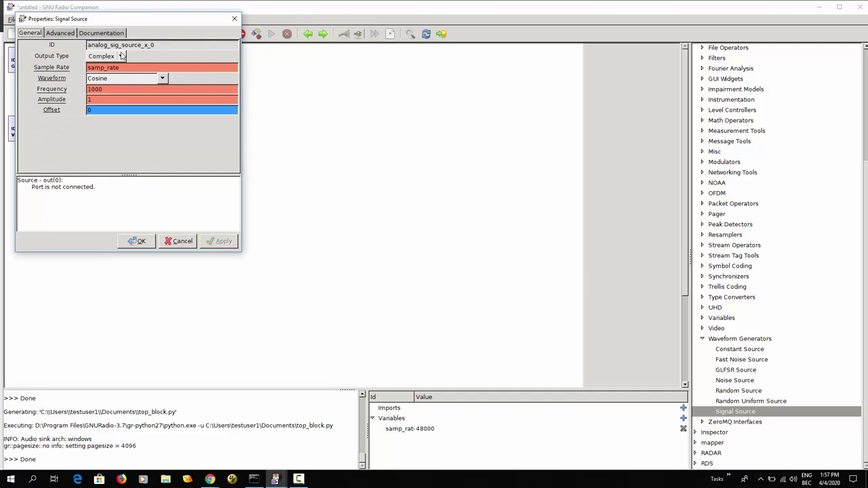
pyautogui.click(122, 56)
pyautogui.click(116, 68)
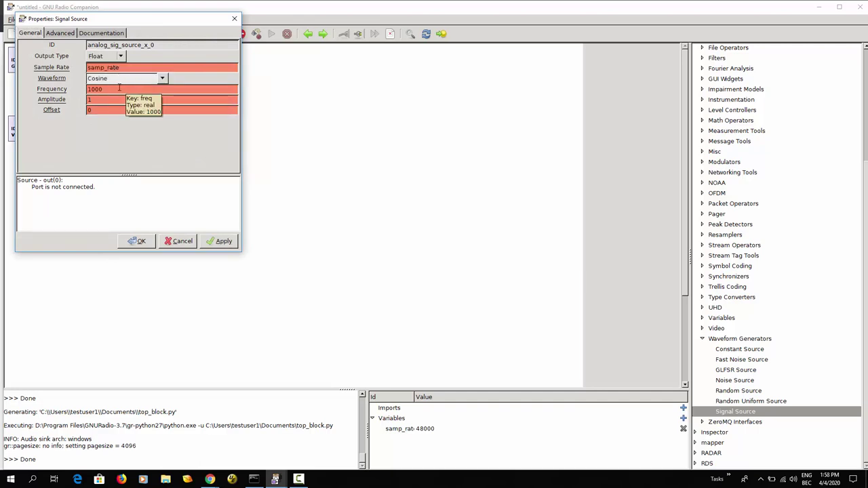
pyautogui.doubleClick(119, 88)
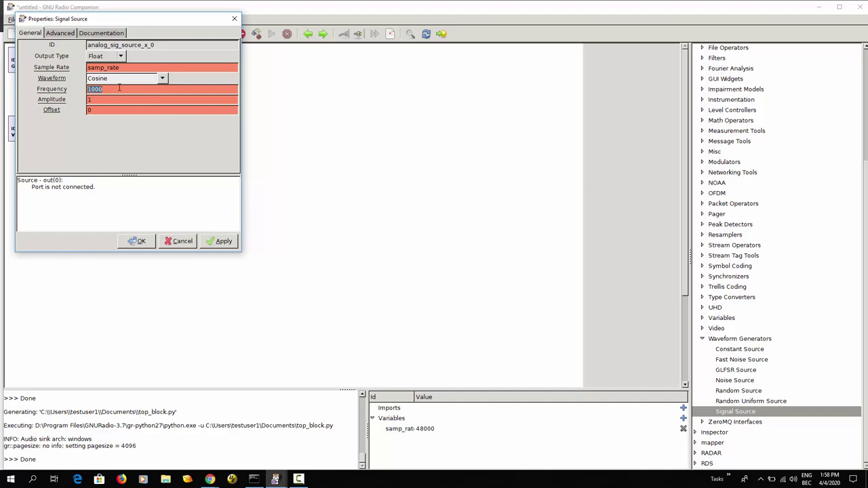
pyautogui.write('400')
pyautogui.click(139, 241)
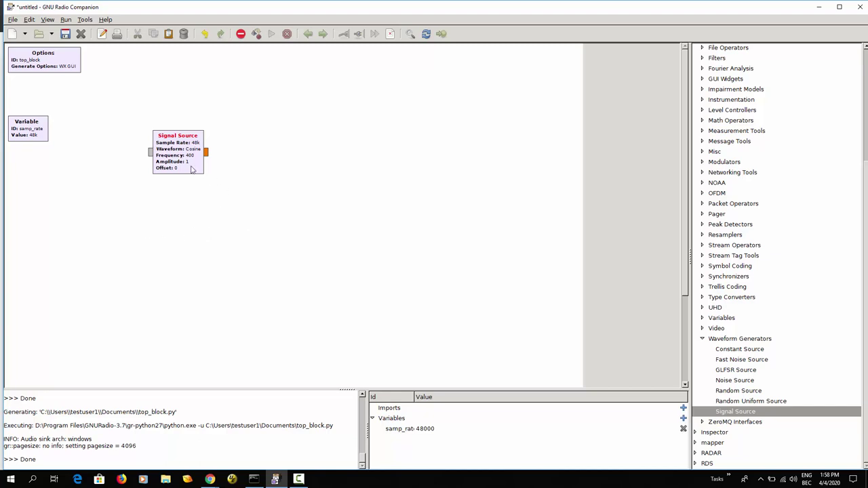
# Place an Audio Sink beside the Signal Source and wire the source's output into it
pyautogui.click(865, 102)
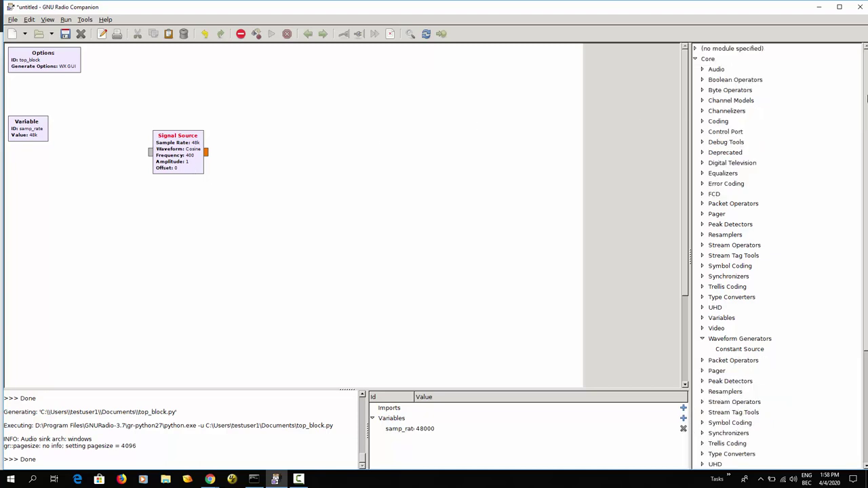
pyautogui.click(702, 69)
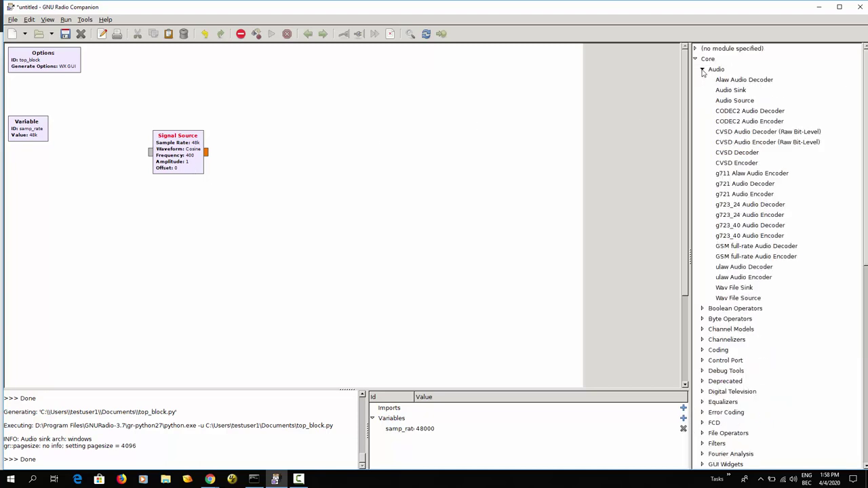
pyautogui.click(731, 91)
pyautogui.doubleClick(731, 91)
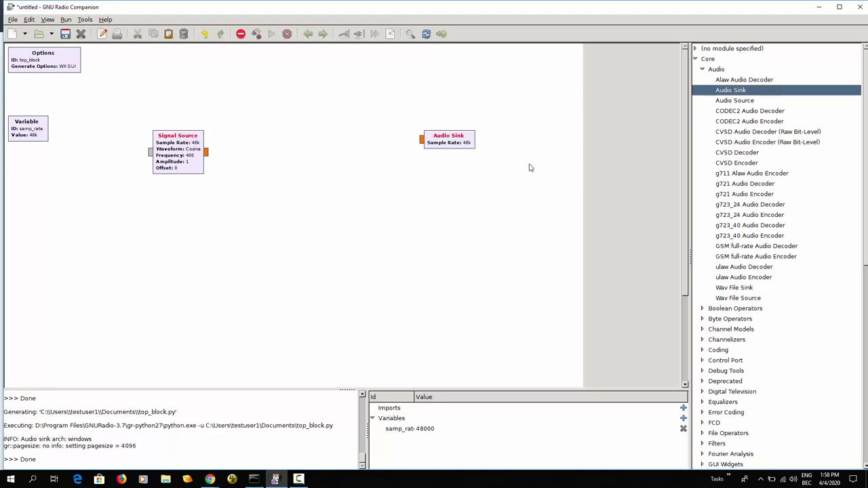
pyautogui.click(451, 144)
pyautogui.moveTo(437, 148); pyautogui.dragTo(360, 150)
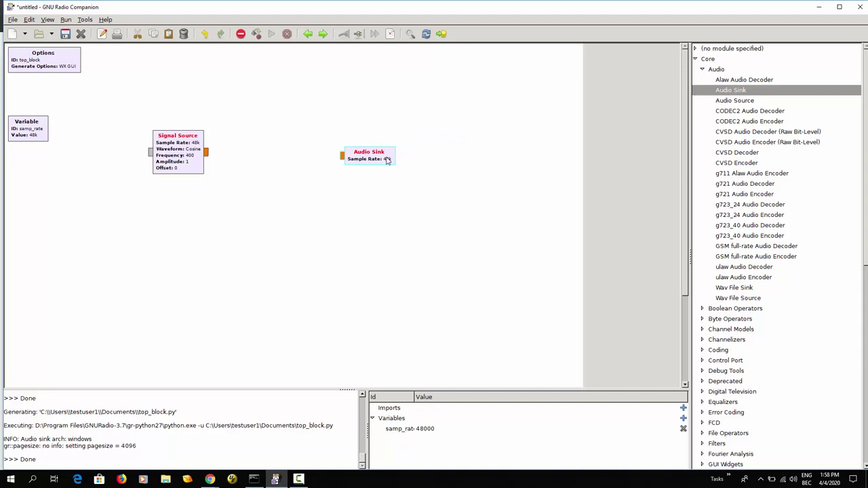
pyautogui.click(208, 154)
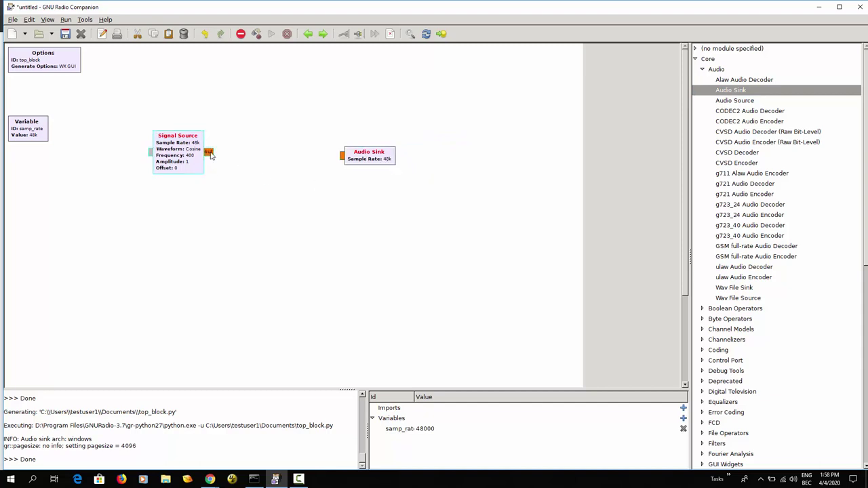
pyautogui.click(341, 156)
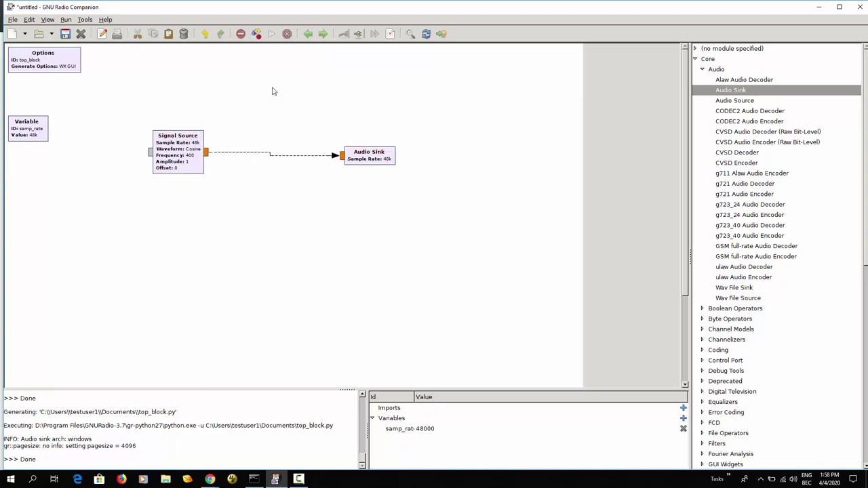
# Save the flow graph as video-beat.grc, run it, then stop it
pyautogui.click(271, 34)
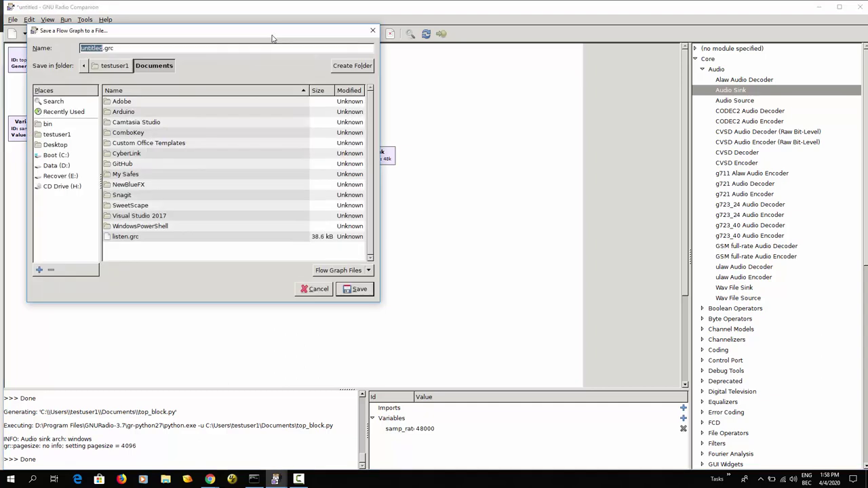
pyautogui.write('video-beat')
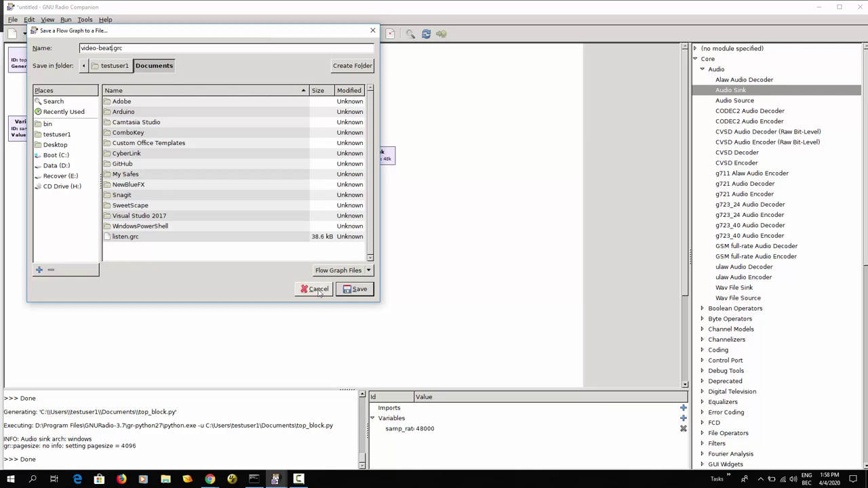
pyautogui.click(358, 291)
pyautogui.press('F6')
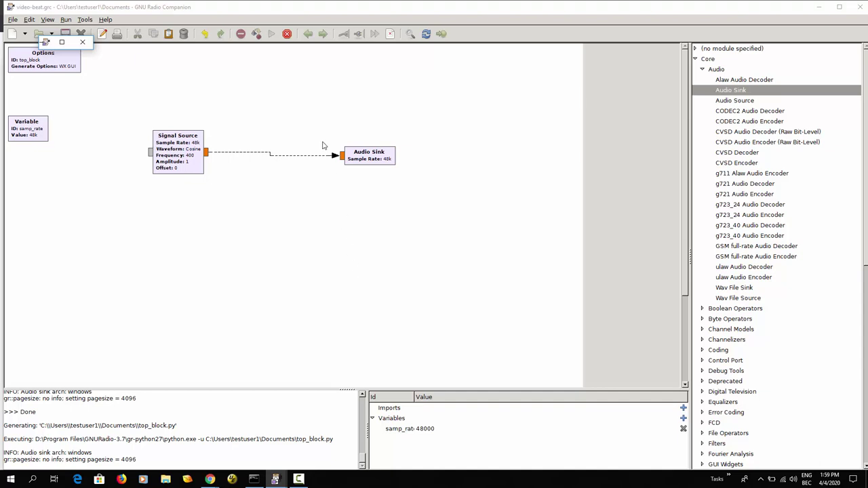
pyautogui.click(286, 34)
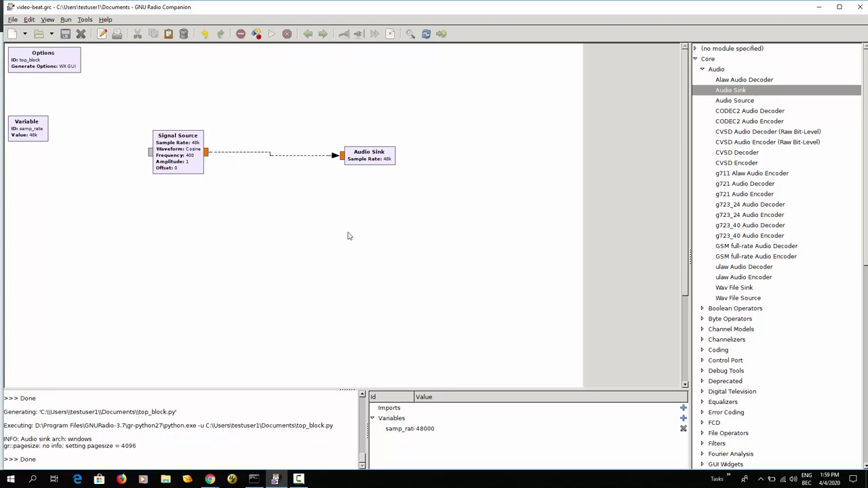
# Add a WX GUI Scope Sink from Instrumentation and place it below the Audio Sink
pyautogui.click(703, 69)
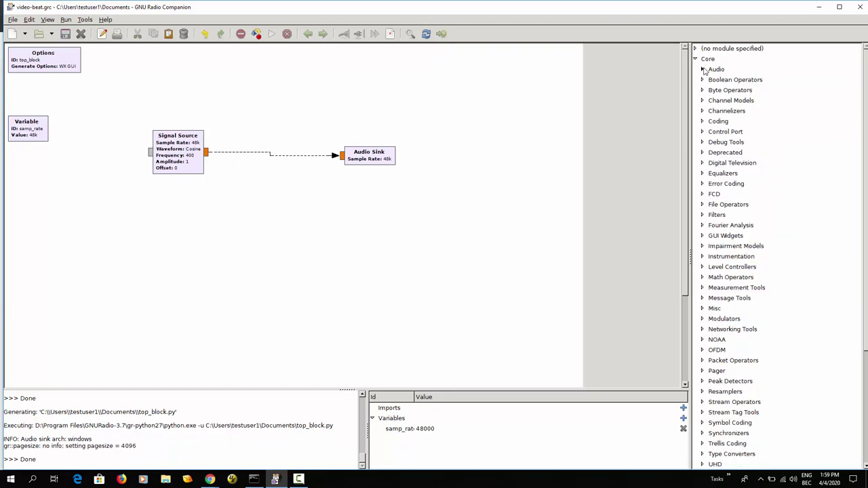
pyautogui.click(702, 256)
pyautogui.click(709, 278)
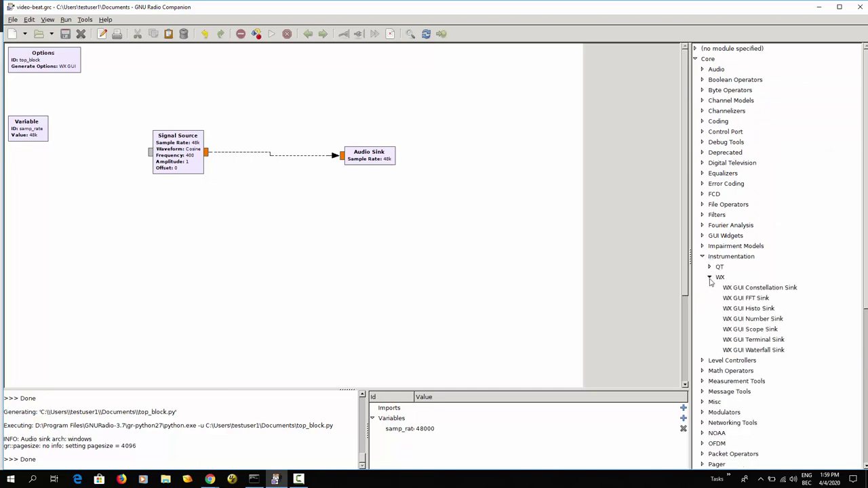
pyautogui.click(762, 330)
pyautogui.doubleClick(762, 330)
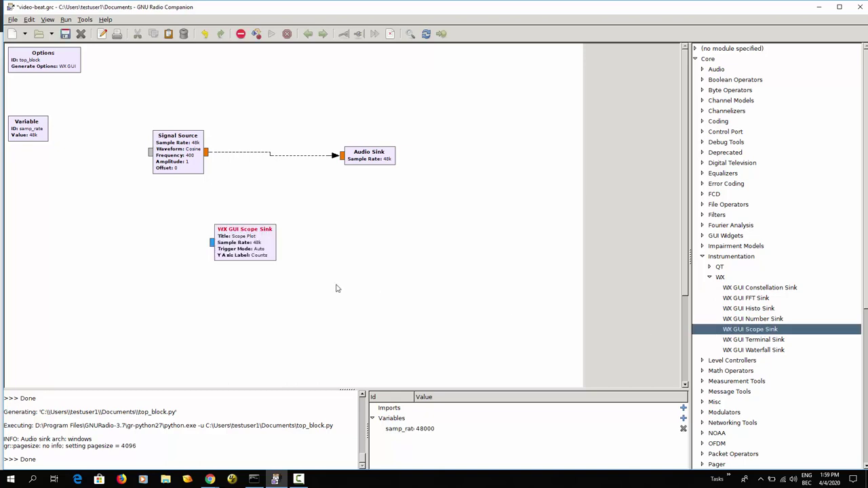
pyautogui.moveTo(257, 239); pyautogui.dragTo(412, 230)
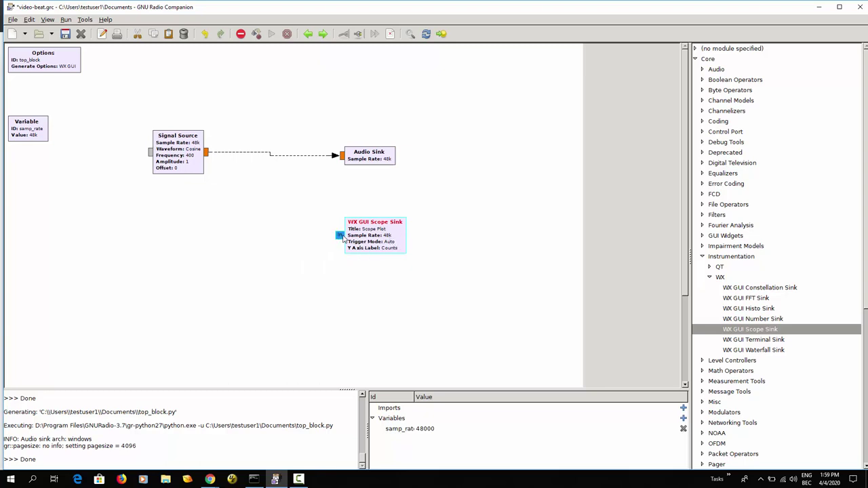
# Set the scope sink's type to Float and connect the Signal Source output to it
pyautogui.doubleClick(371, 236)
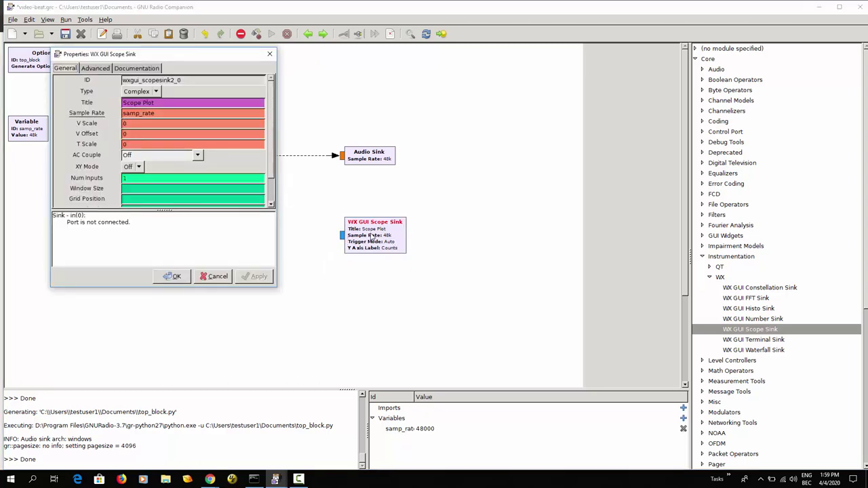
pyautogui.click(140, 91)
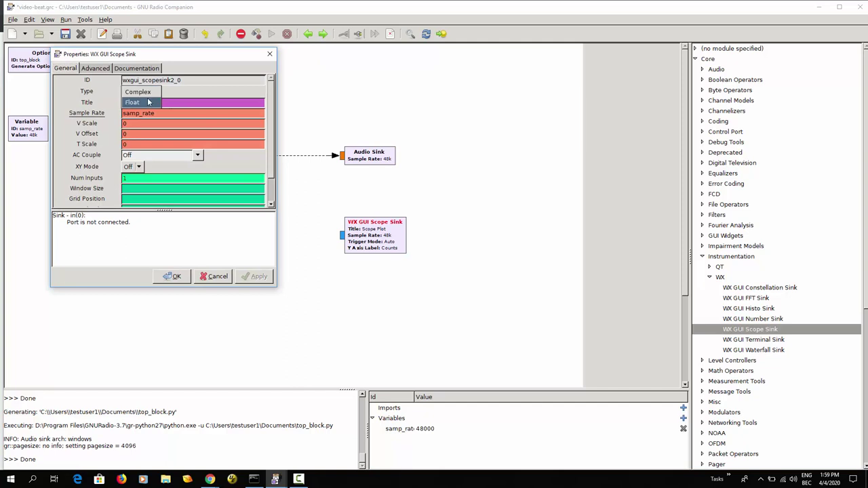
pyautogui.click(140, 102)
pyautogui.click(172, 276)
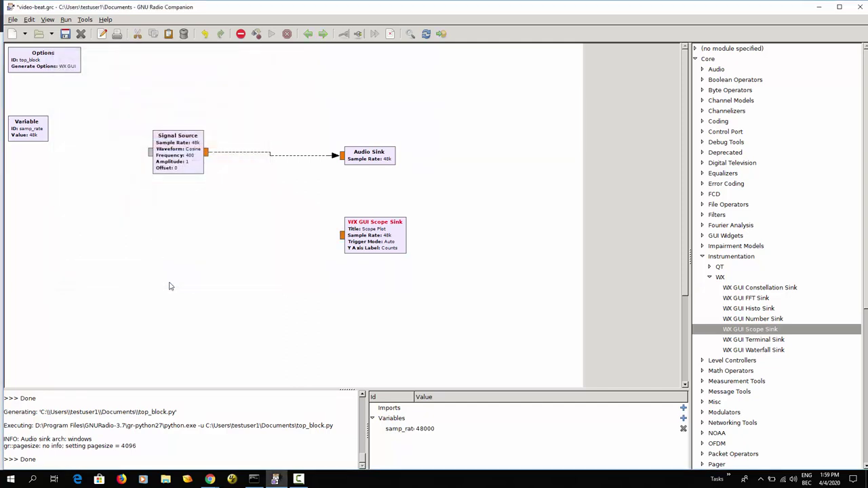
pyautogui.click(208, 152)
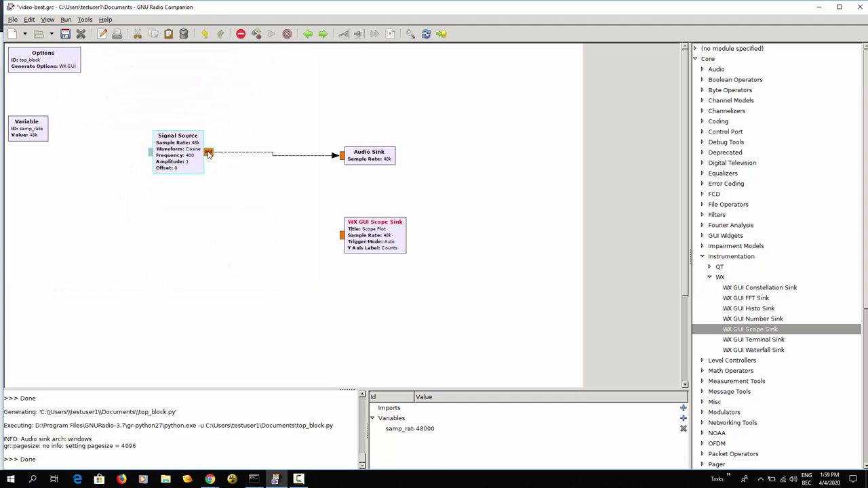
pyautogui.click(341, 236)
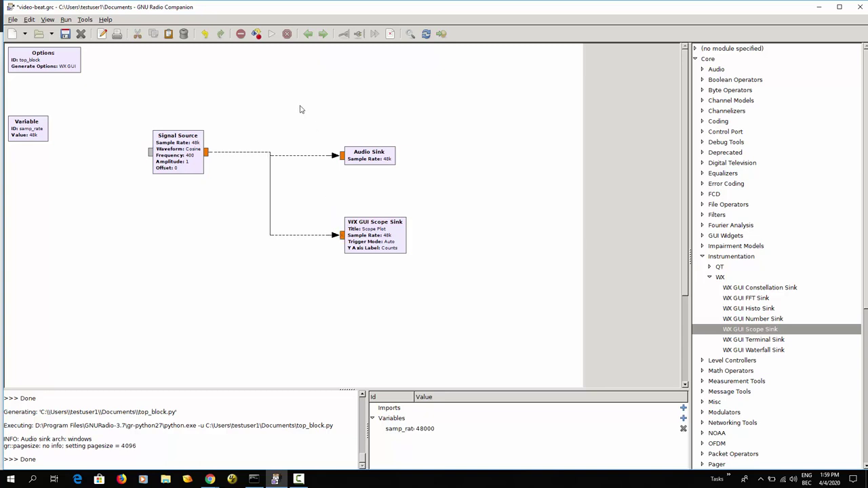
# Run the flow graph, turn off Autorange, and raise Secs/Div three steps to show about seven cycles
pyautogui.click(271, 34)
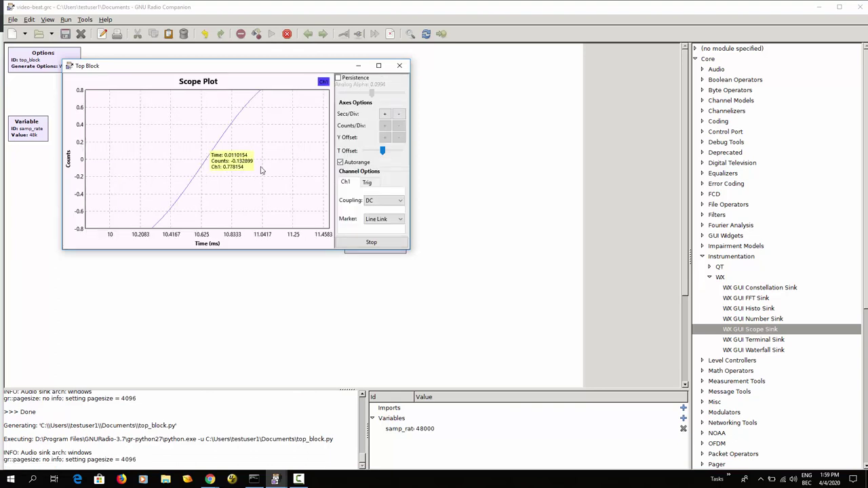
pyautogui.moveTo(223, 70); pyautogui.dragTo(445, 195)
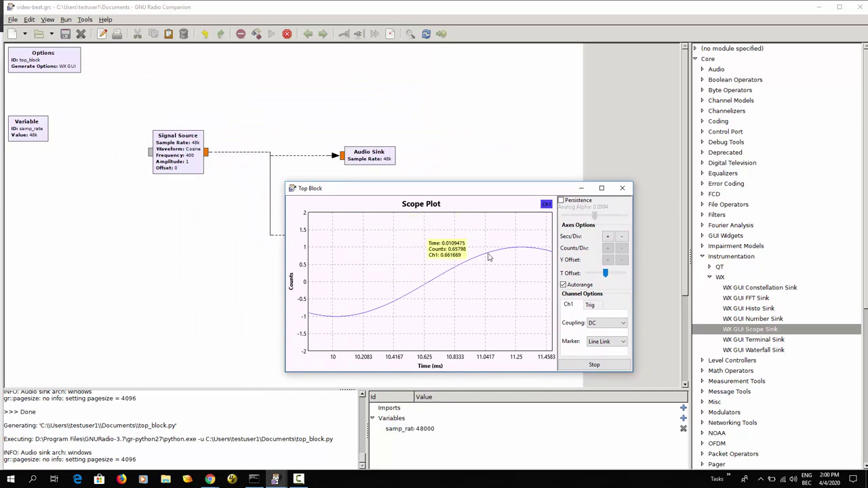
pyautogui.click(564, 284)
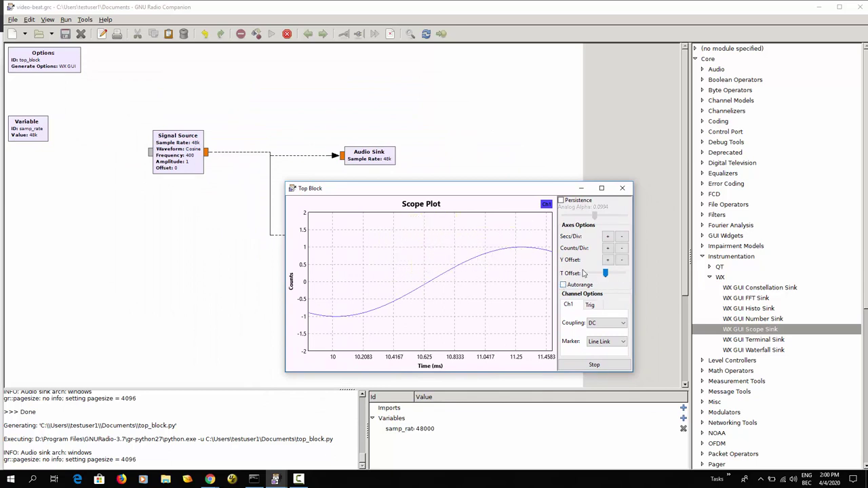
pyautogui.click(607, 238)
pyautogui.click(607, 238)
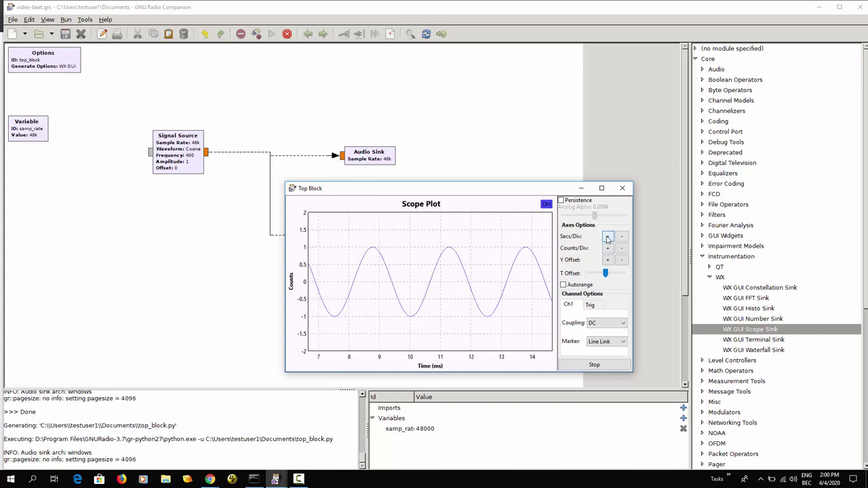
pyautogui.click(608, 238)
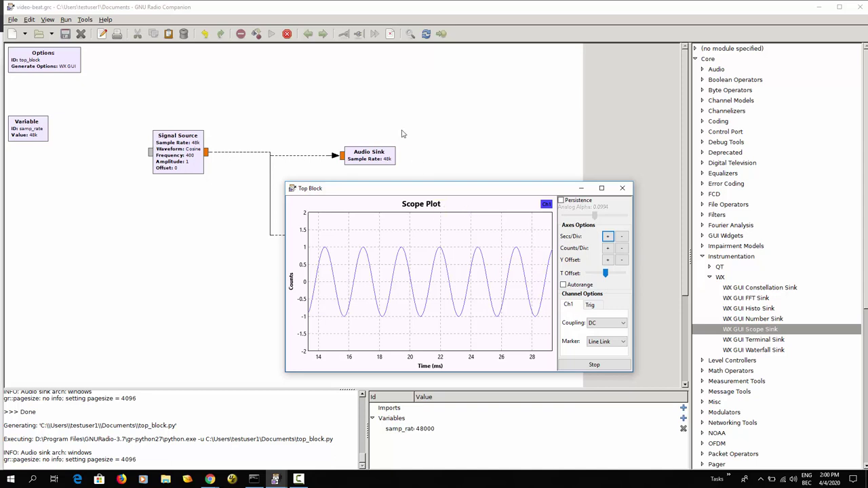
# Stop the flow graph and delete the Signal Source's connections to the scope and Audio Sink
pyautogui.click(288, 35)
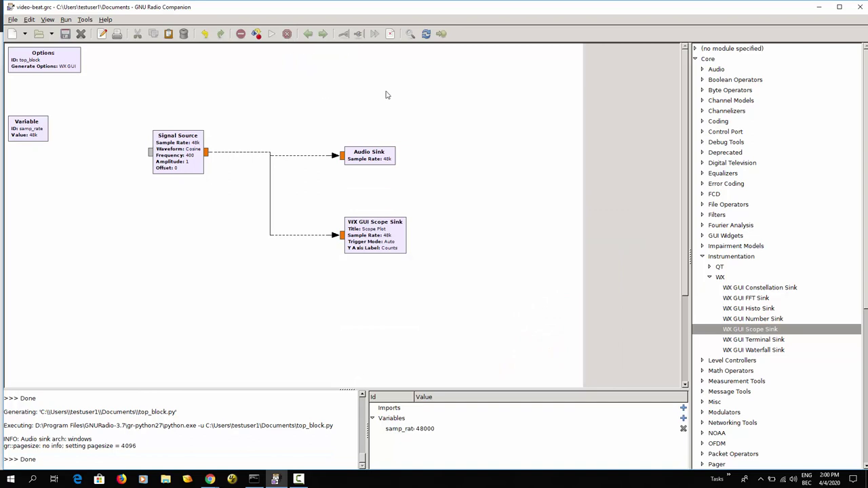
pyautogui.click(258, 156)
pyautogui.press('Delete')
pyautogui.click(287, 157)
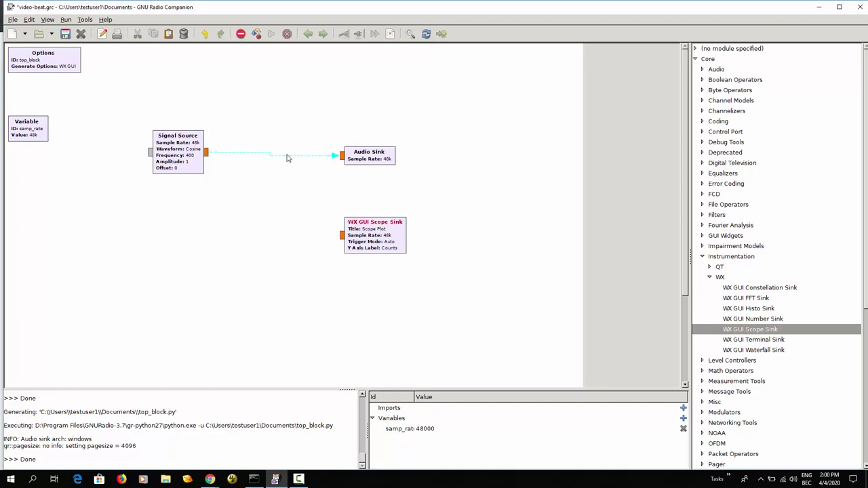
pyautogui.press('Delete')
# Copy the Signal Source and paste the duplicate below the original
pyautogui.click(181, 158)
pyautogui.rightClick(180, 158)
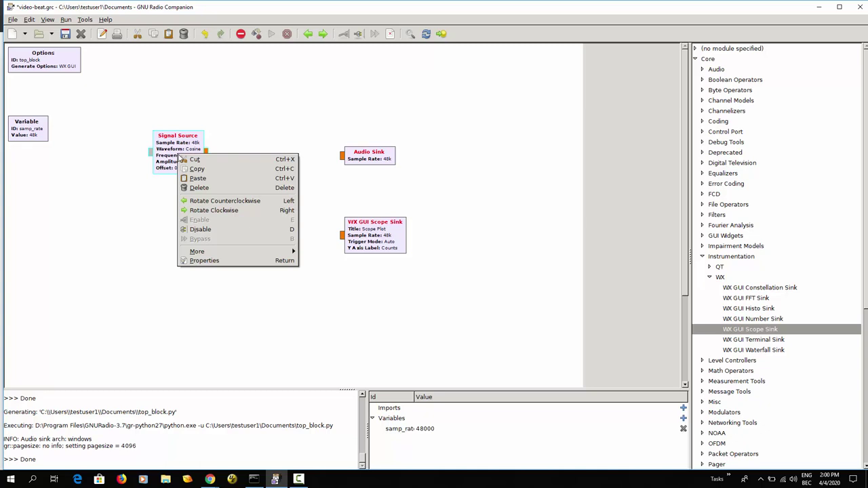
pyautogui.click(194, 168)
pyautogui.rightClick(175, 255)
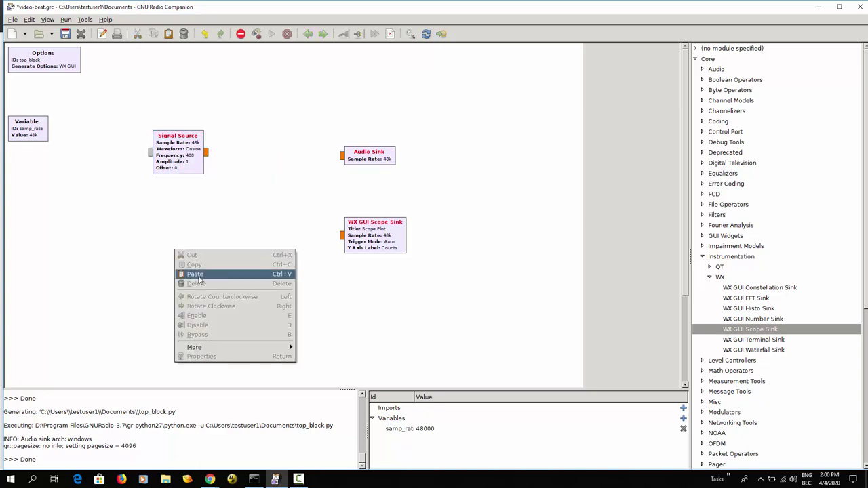
pyautogui.click(199, 279)
pyautogui.moveTo(199, 158); pyautogui.dragTo(183, 232)
pyautogui.click(238, 181)
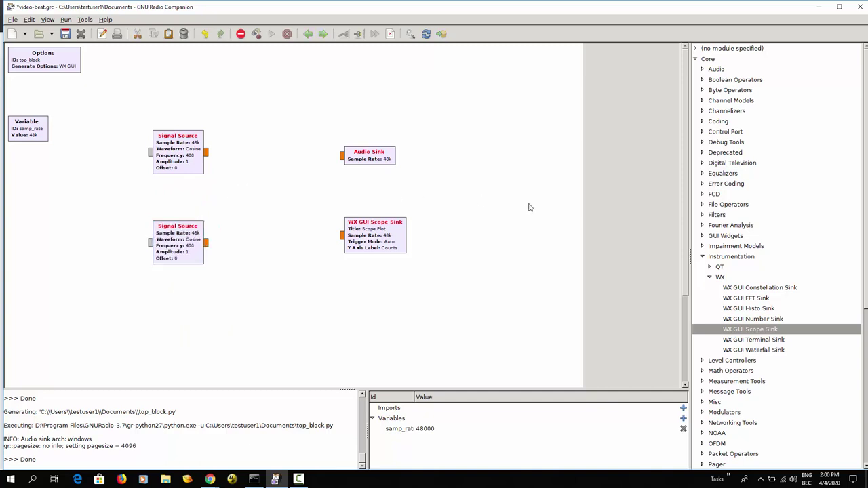
pyautogui.click(703, 256)
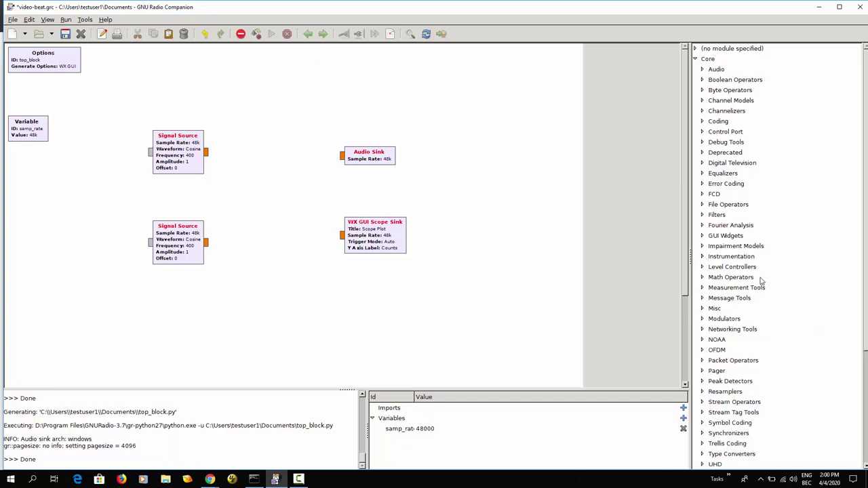
# Insert an Add block from Math Operators and place it between the sources and sinks
pyautogui.click(703, 277)
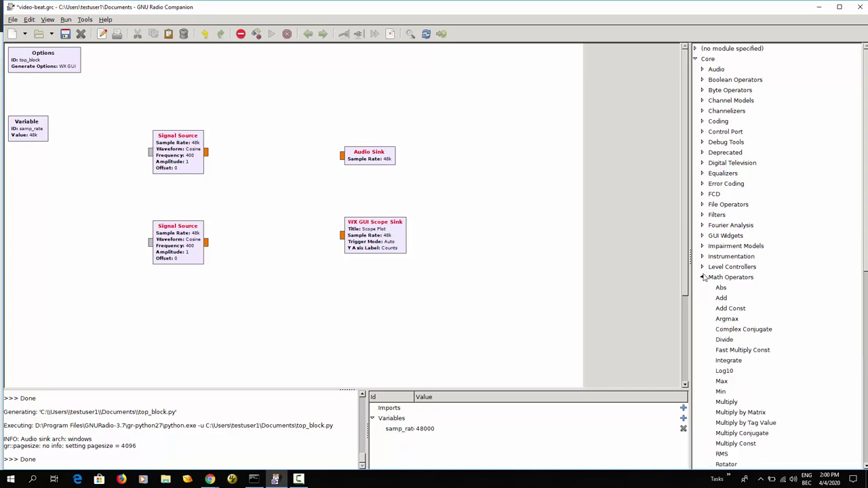
pyautogui.click(721, 299)
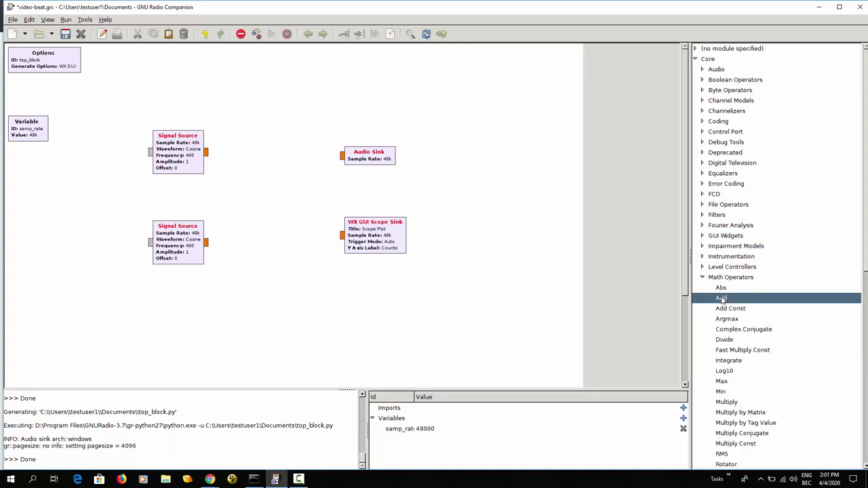
pyautogui.doubleClick(722, 299)
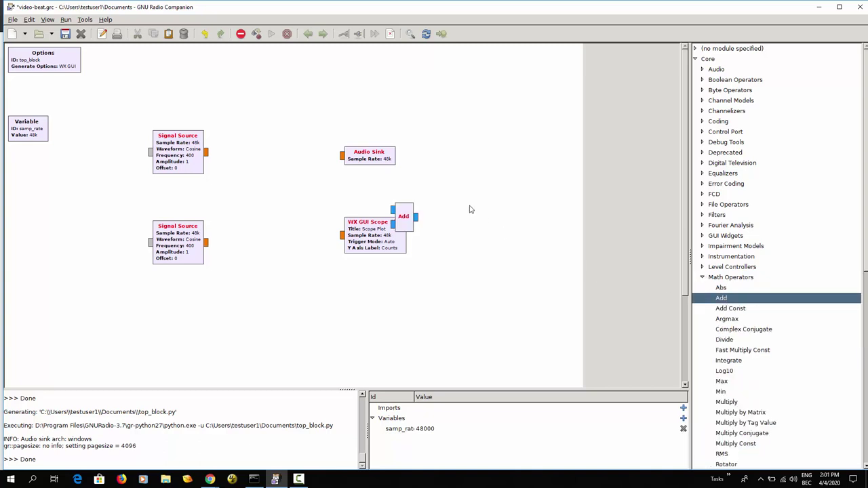
pyautogui.moveTo(405, 212); pyautogui.dragTo(270, 198)
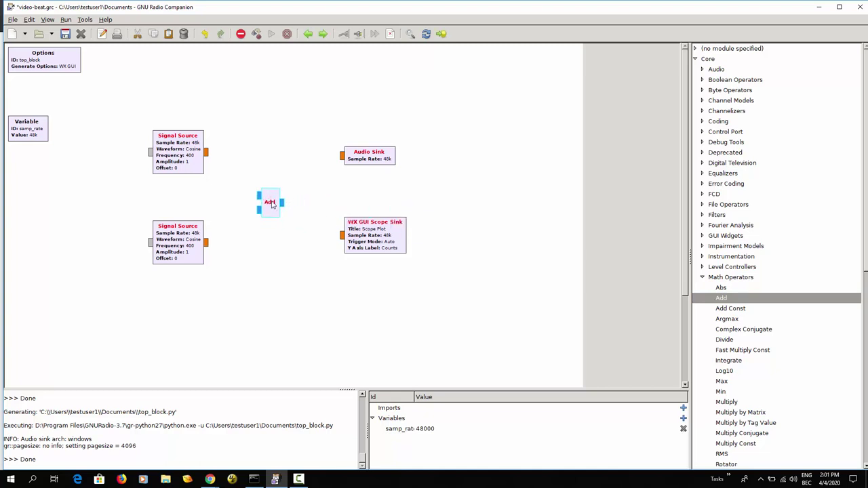
# Set the Add block's IO Type to Float
pyautogui.doubleClick(271, 203)
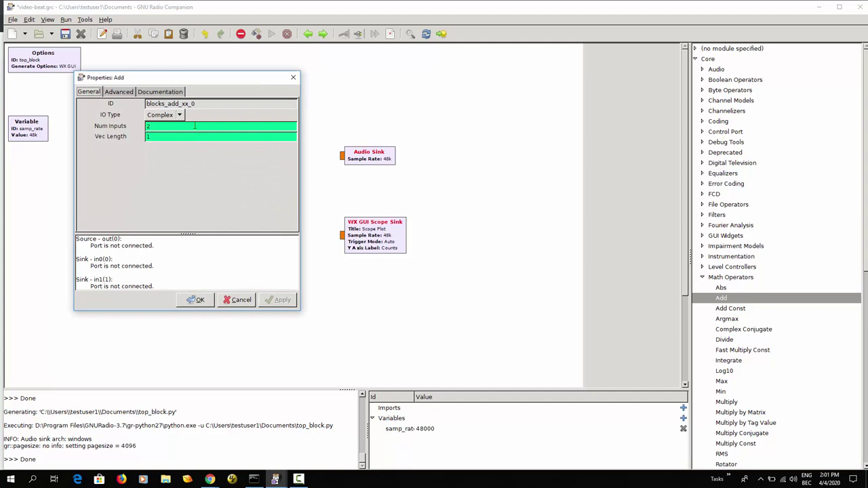
pyautogui.click(162, 114)
pyautogui.click(157, 125)
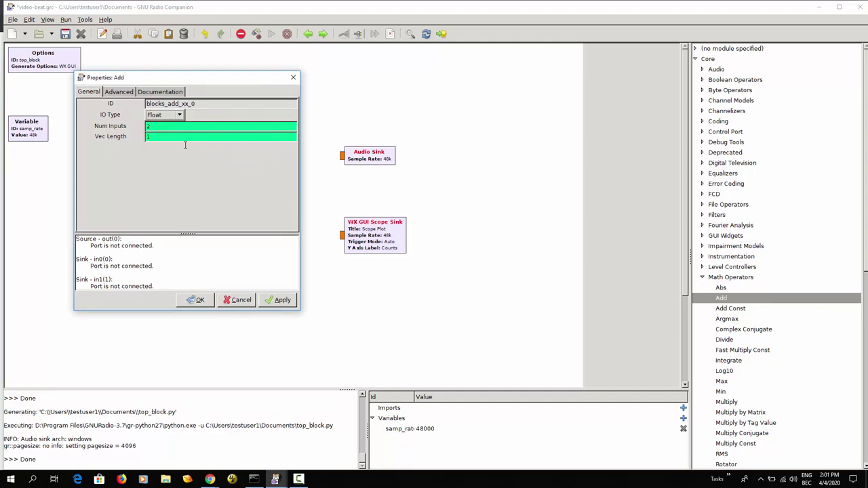
pyautogui.click(198, 300)
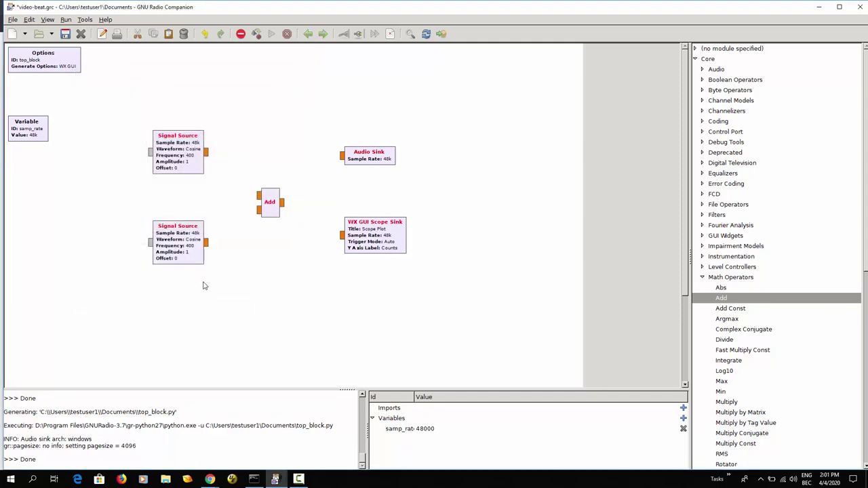
# Connect the upper and lower Signal Sources to the Add block's first and second inputs
pyautogui.click(208, 153)
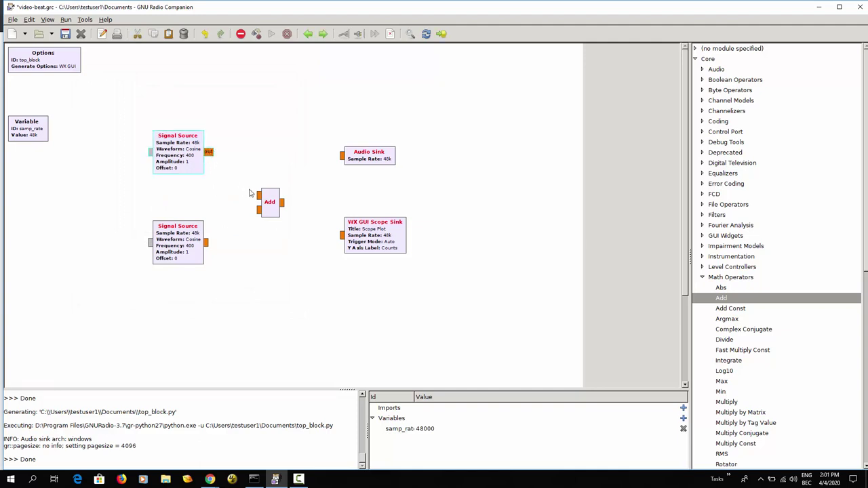
pyautogui.click(259, 195)
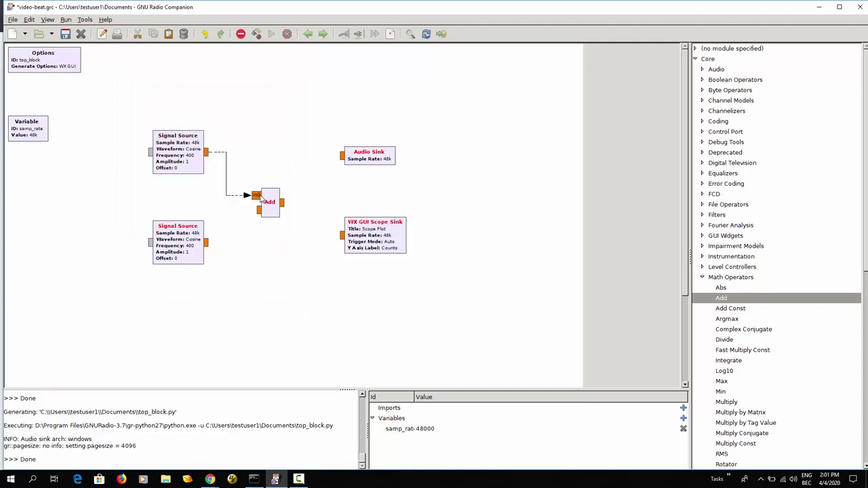
pyautogui.click(209, 245)
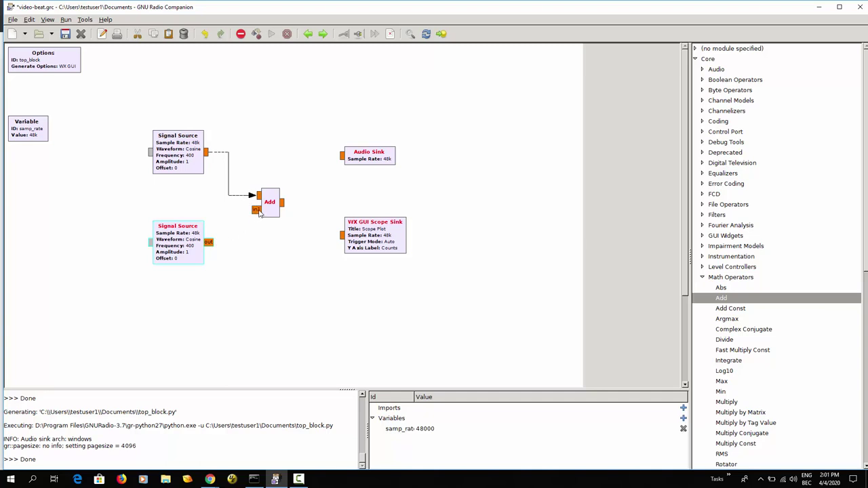
pyautogui.click(256, 209)
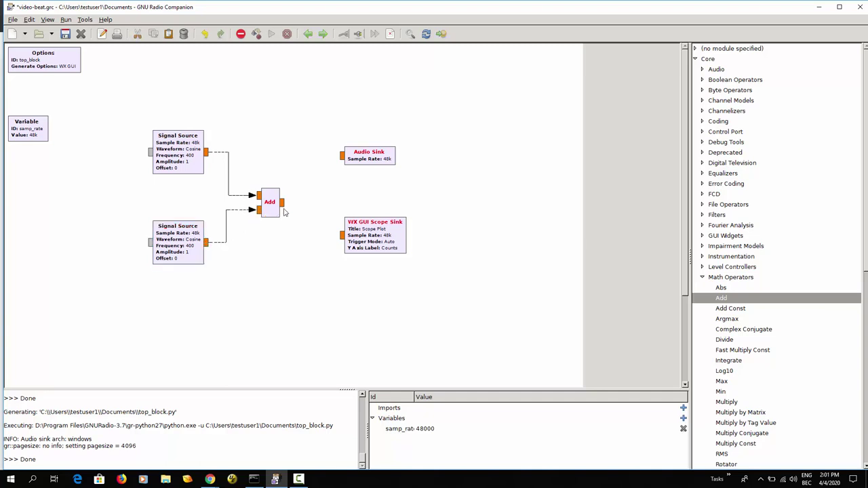
# Connect the Add block's output to both the Audio Sink and the Scope Sink
pyautogui.click(284, 202)
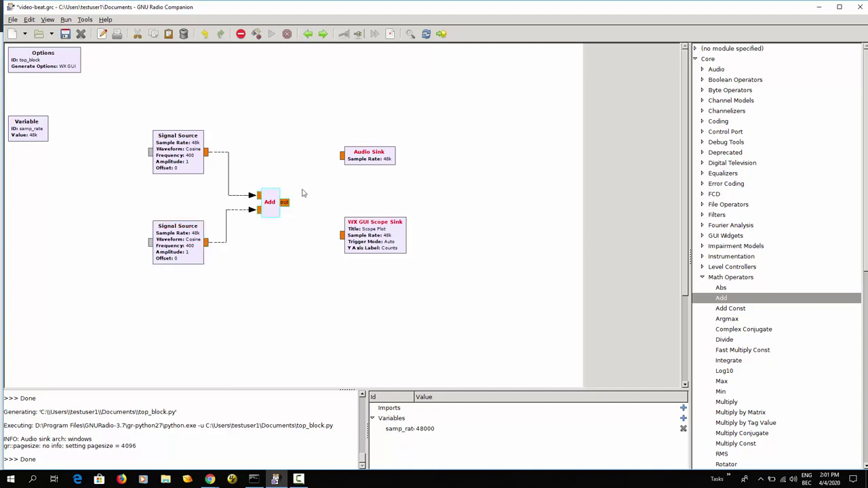
pyautogui.click(342, 156)
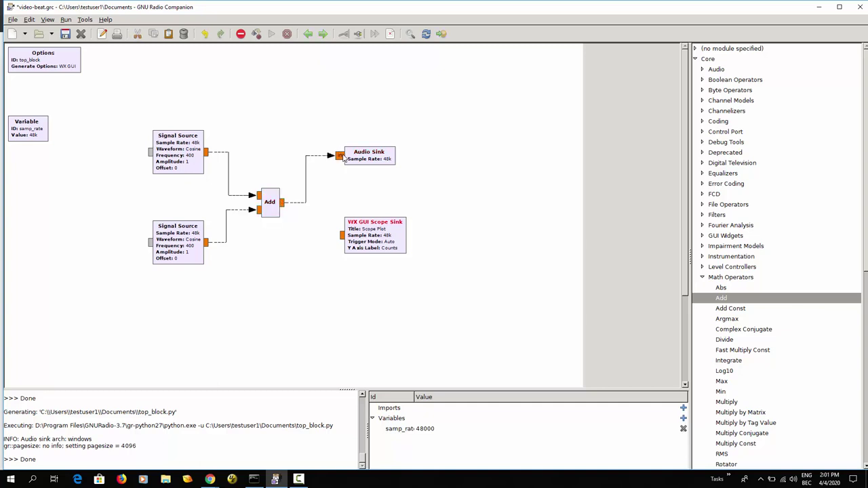
pyautogui.click(284, 202)
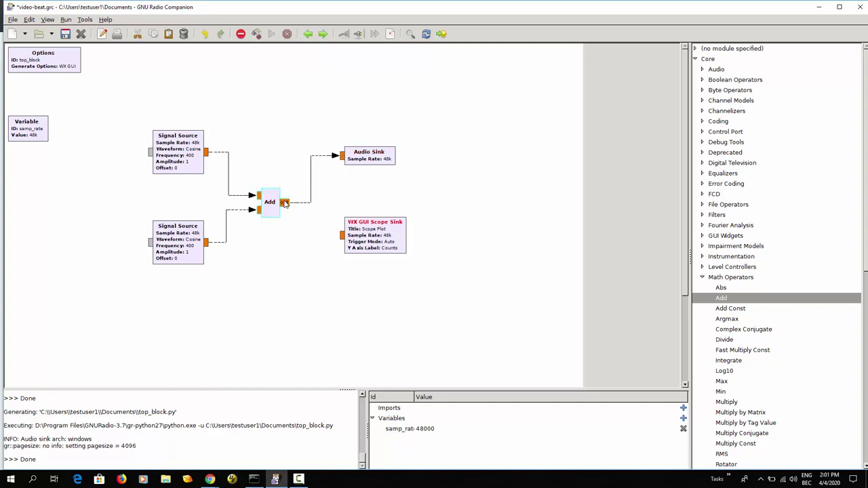
pyautogui.click(340, 236)
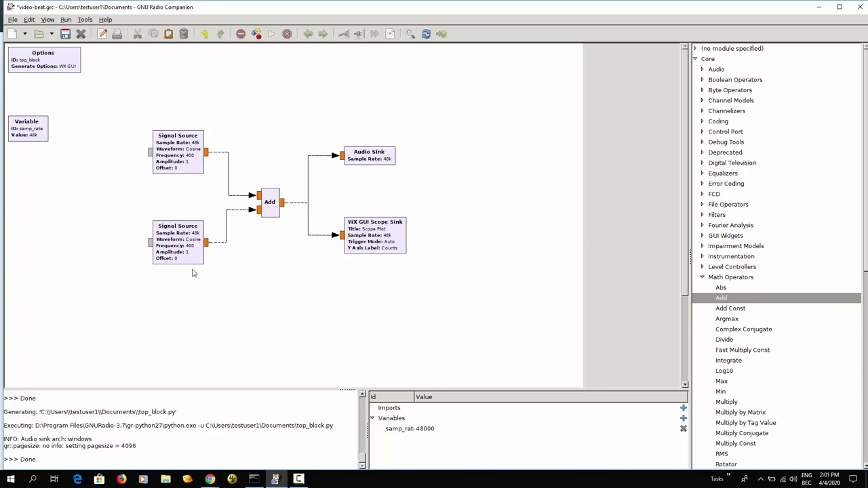
# Run the flow graph, view the ±2 cosine with Autorange off, wider time span and ±4 range, then stop it
pyautogui.click(273, 34)
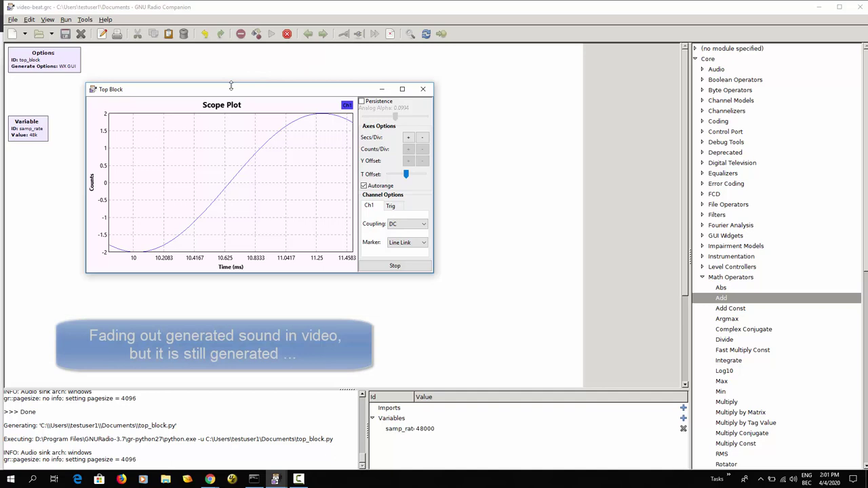
pyautogui.moveTo(231, 93); pyautogui.dragTo(381, 196)
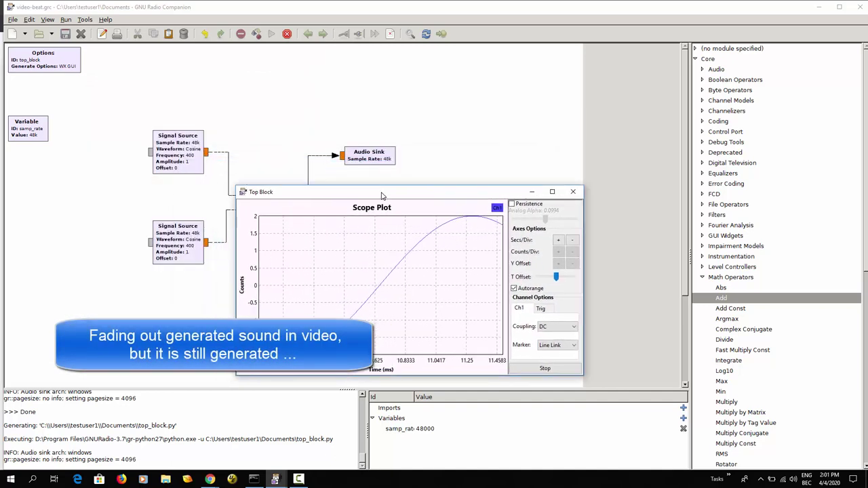
pyautogui.click(526, 292)
pyautogui.click(559, 241)
pyautogui.click(559, 240)
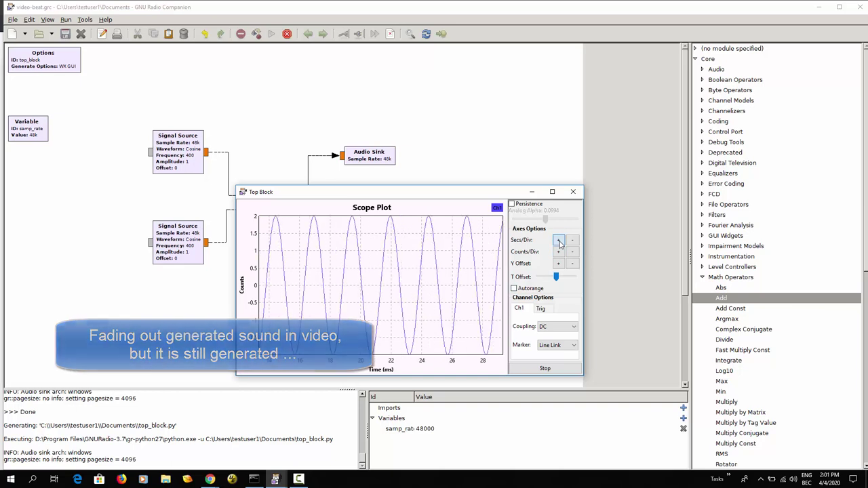
pyautogui.click(559, 252)
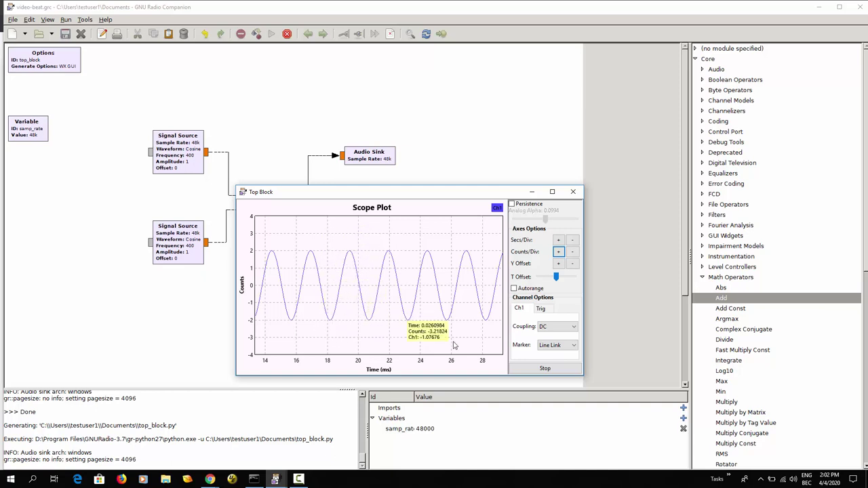
pyautogui.click(287, 35)
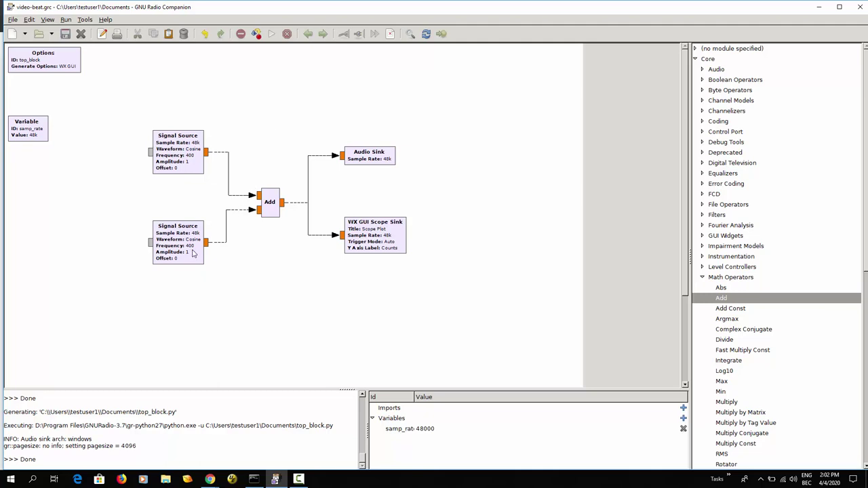
# Change the lower Signal Source frequency from 400 to 401 Hz and rerun the flow graph
pyautogui.doubleClick(193, 251)
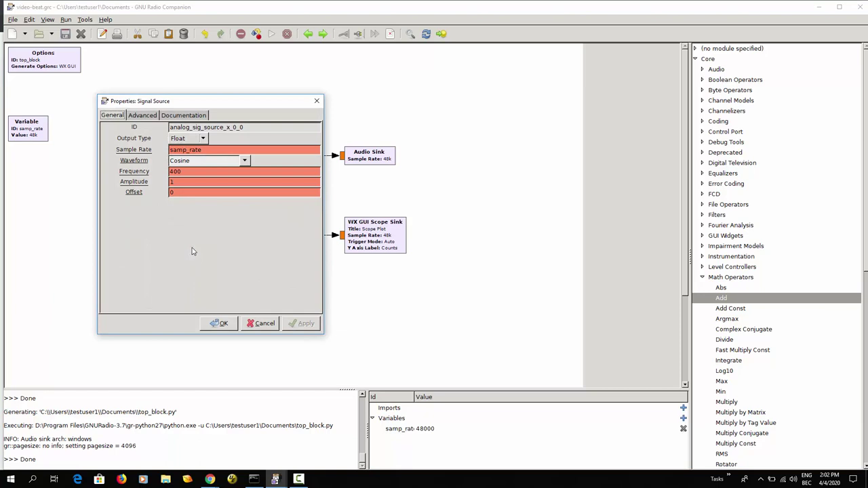
pyautogui.click(198, 173)
pyautogui.press('BackSpace')
pyautogui.click(222, 324)
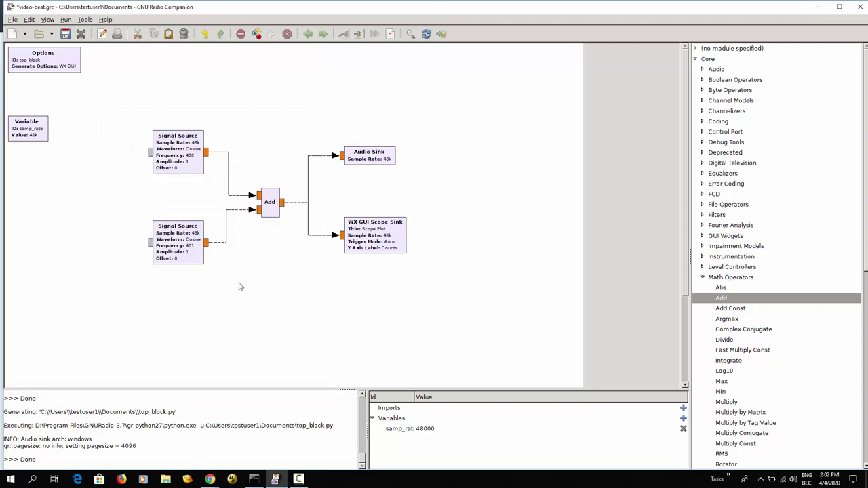
pyautogui.click(272, 35)
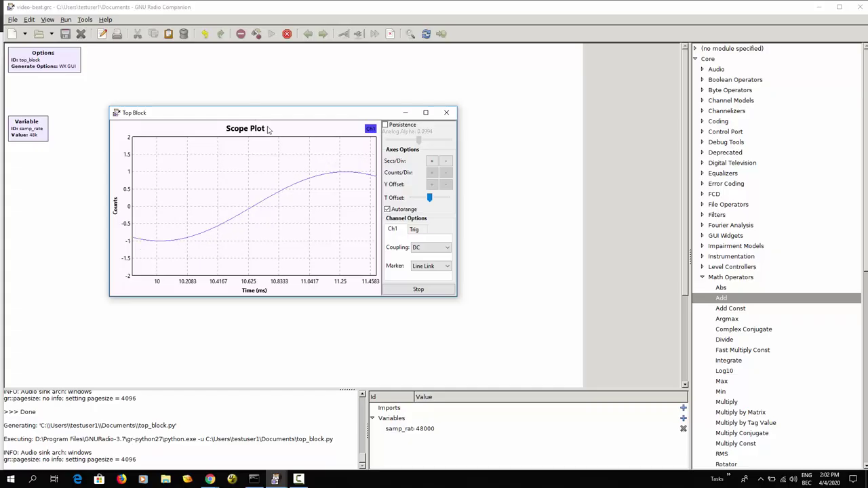
# Move the Top Block scope window down and right to watch the beating trace
pyautogui.moveTo(256, 118); pyautogui.dragTo(419, 193)
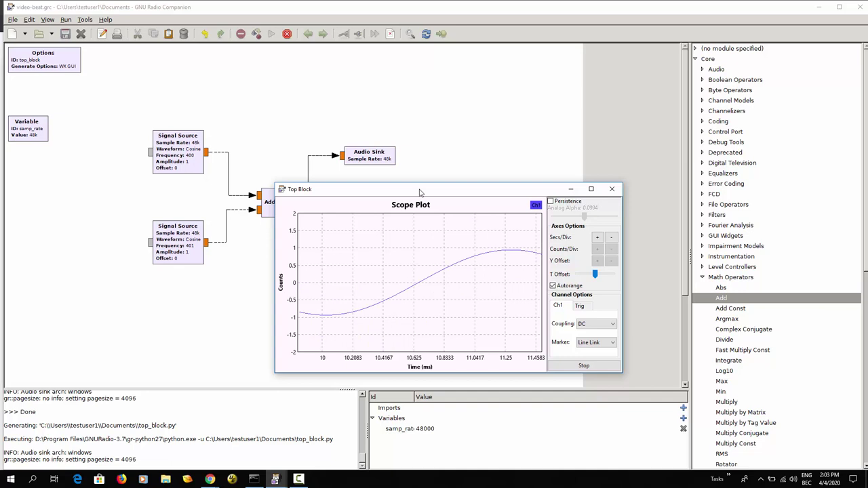
# Alt+Tab through the open windows to the Wikipedia Beat (acoustics) article in Chrome
pyautogui.hotkey('alt', 'Tab')
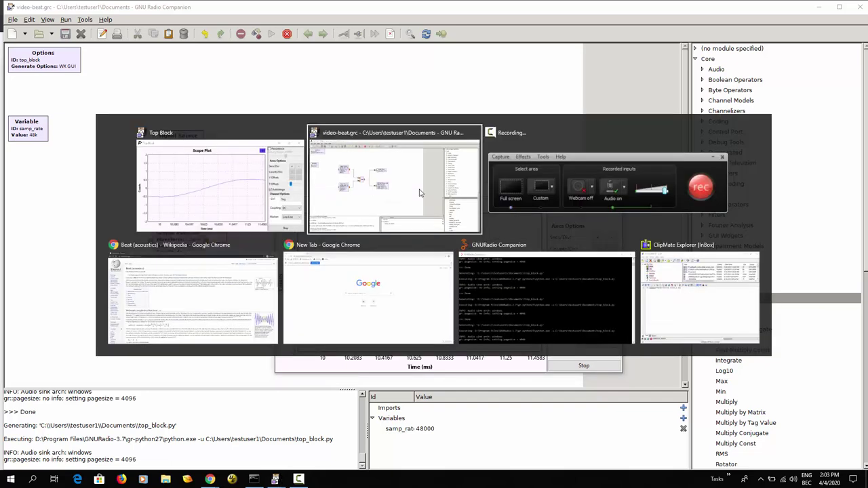
pyautogui.hotkey('alt', 'Tab')
pyautogui.hotkey('alt', 'Tab')
pyautogui.hotkey('alt', 'Tab')
pyautogui.hotkey('alt', 'Tab')
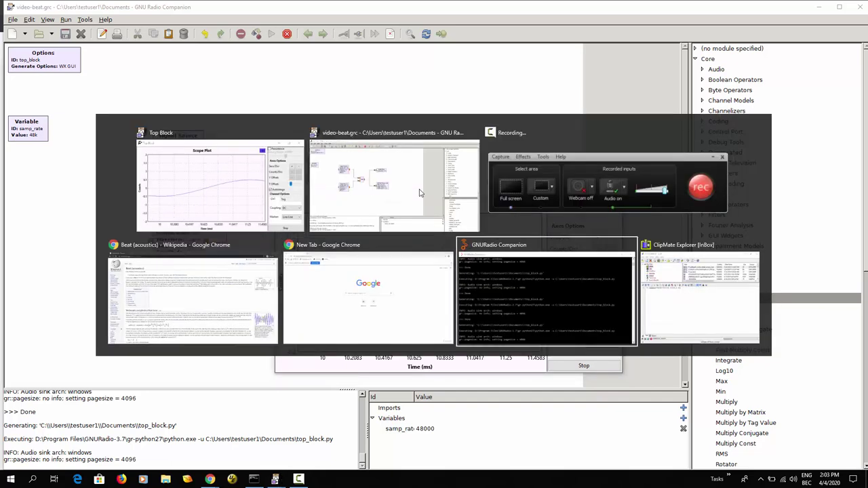
pyautogui.hotkey('alt', 'Tab')
pyautogui.hotkey('alt', 'Tab')
pyautogui.hotkey('alt', 'Tab')
pyautogui.hotkey('alt', 'Tab')
pyautogui.hotkey('alt', 'Tab')
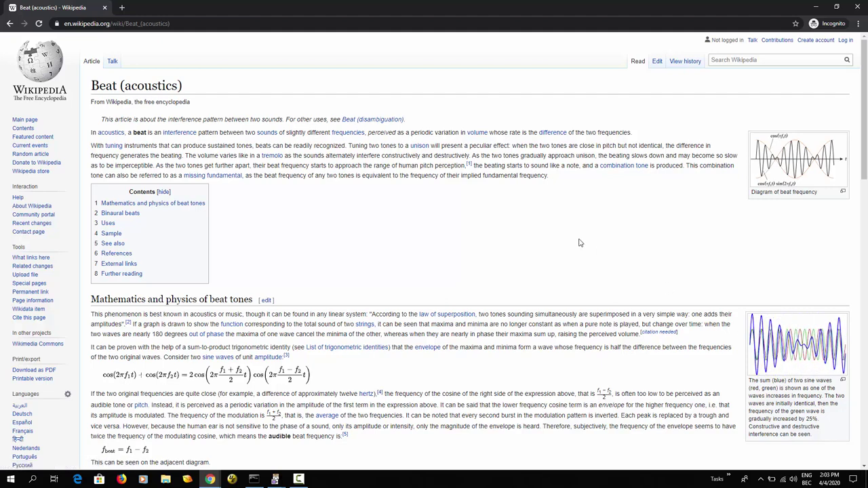
# Bring the scope forward, turn off Autorange and widen the vertical range to ±4
pyautogui.hotkey('alt', 'Tab')
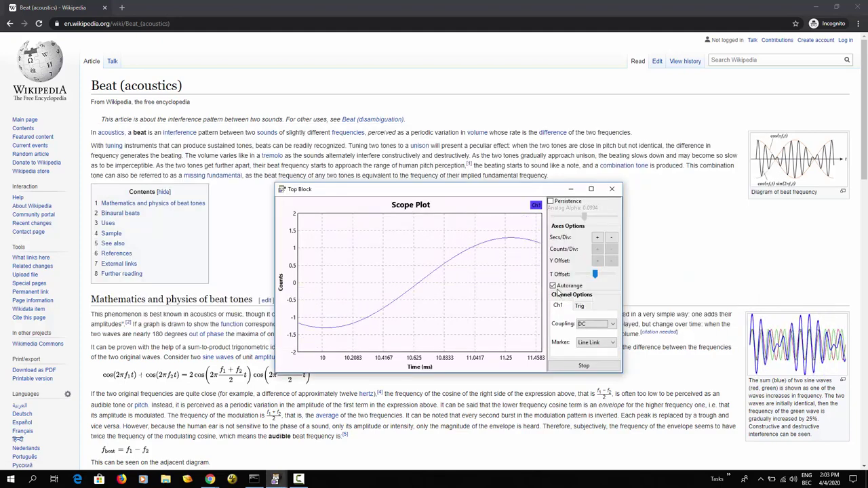
pyautogui.click(553, 285)
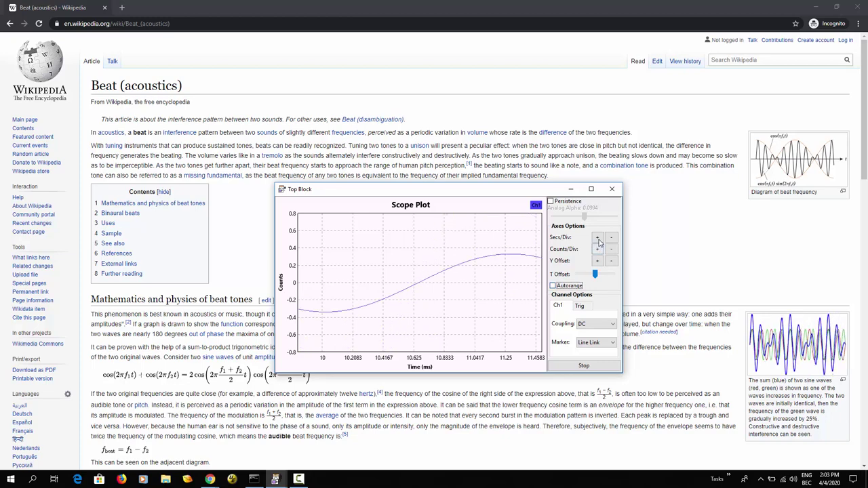
pyautogui.click(597, 249)
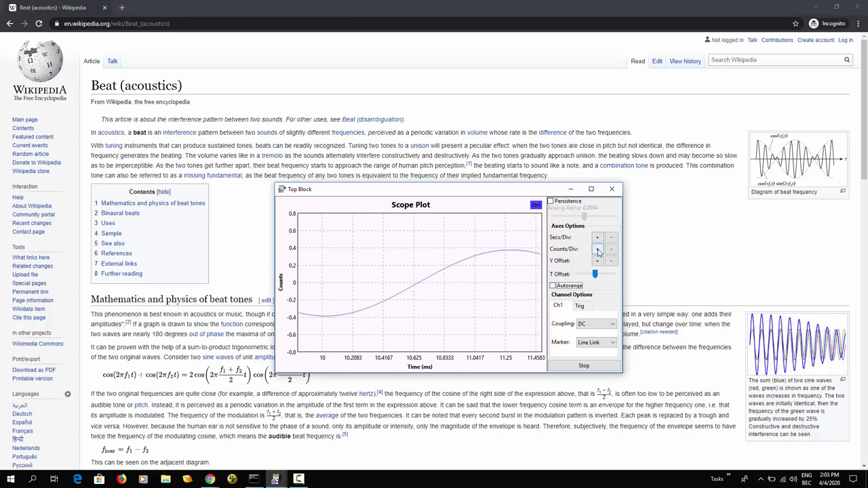
pyautogui.click(598, 250)
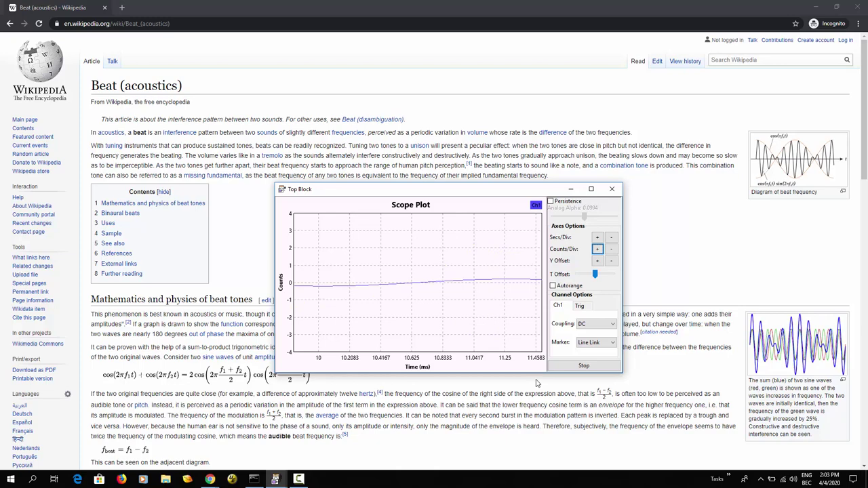
# Raise Secs/Div repeatedly until the plot spans about 0.8–2.4 s, revealing the beat envelope
pyautogui.click(597, 238)
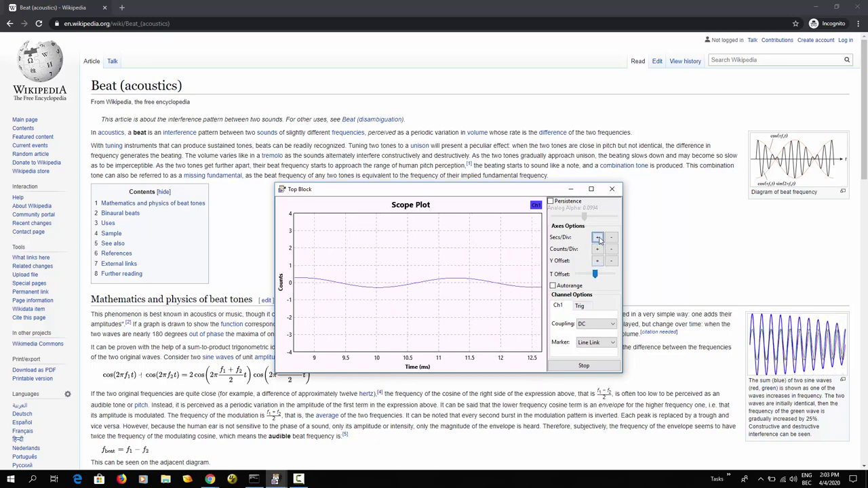
pyautogui.click(597, 238)
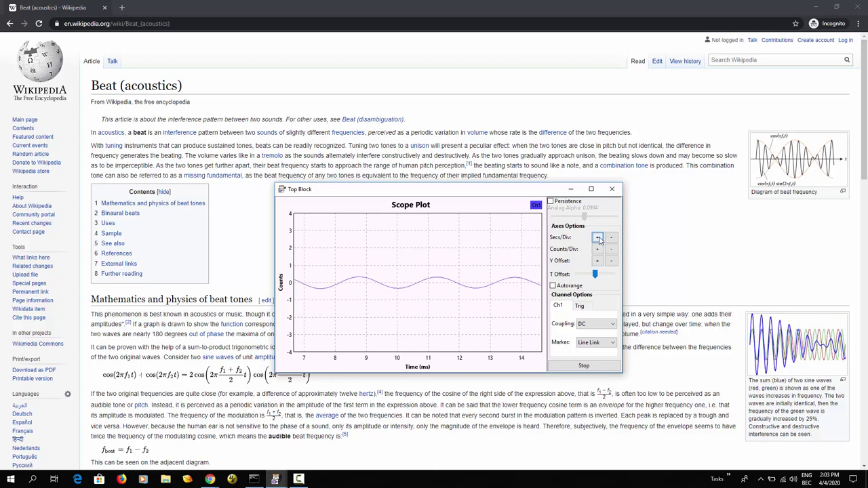
pyautogui.click(597, 238)
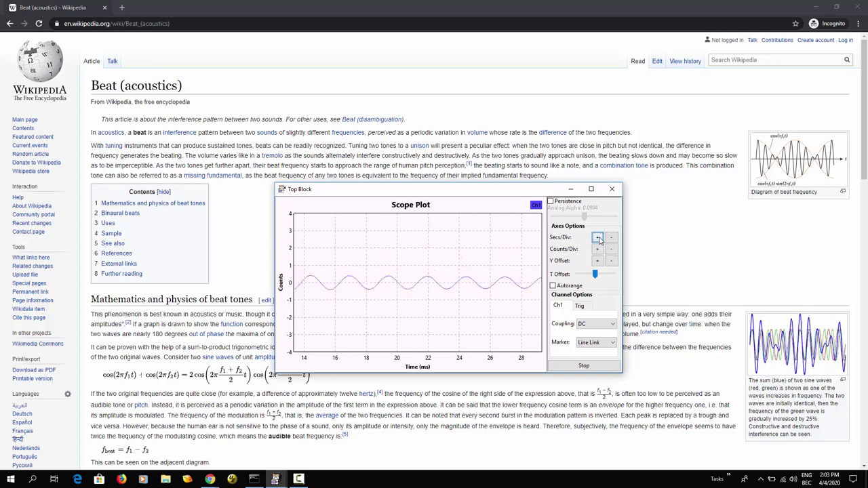
pyautogui.click(598, 238)
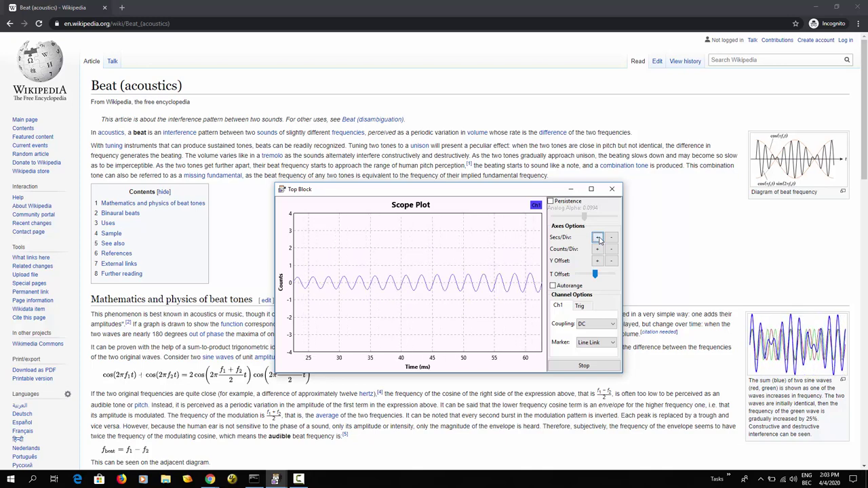
pyautogui.click(597, 239)
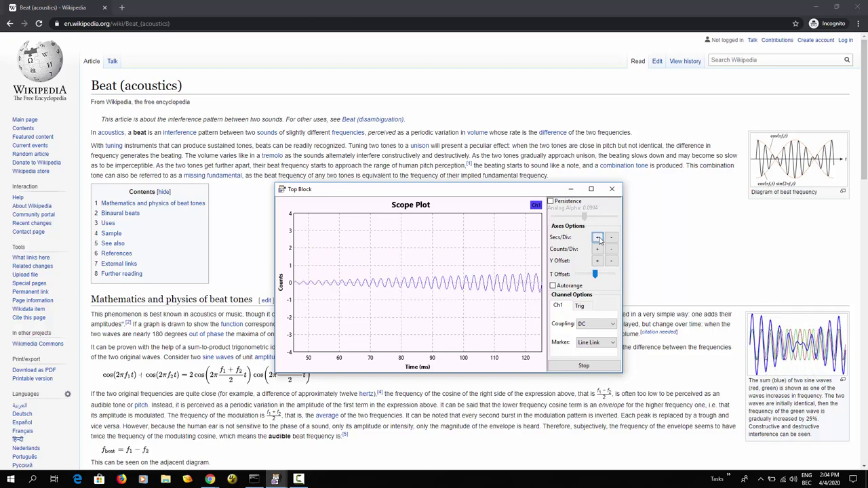
pyautogui.click(597, 238)
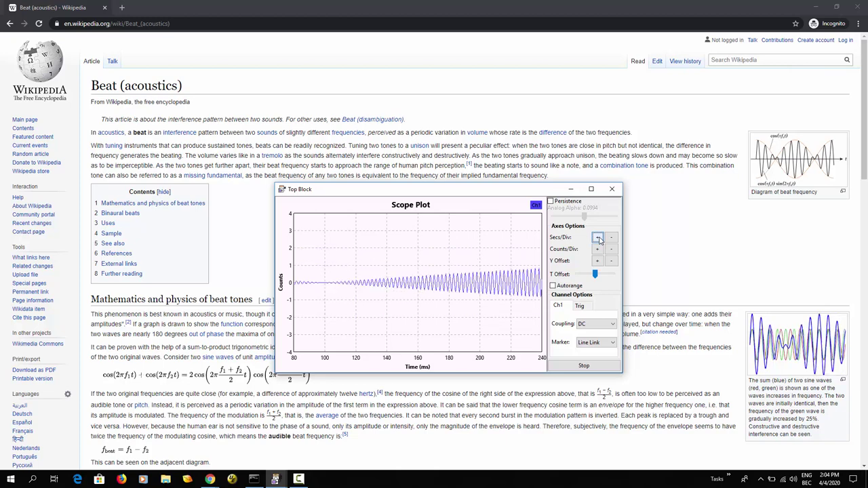
pyautogui.click(597, 238)
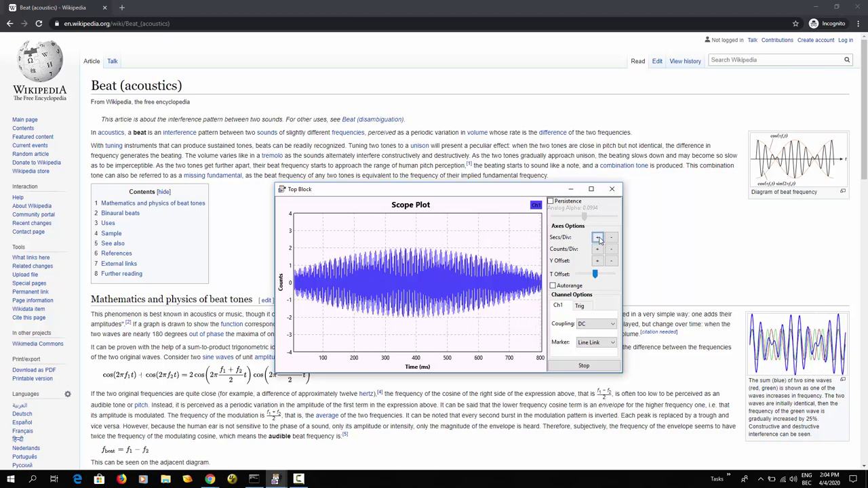
pyautogui.click(598, 238)
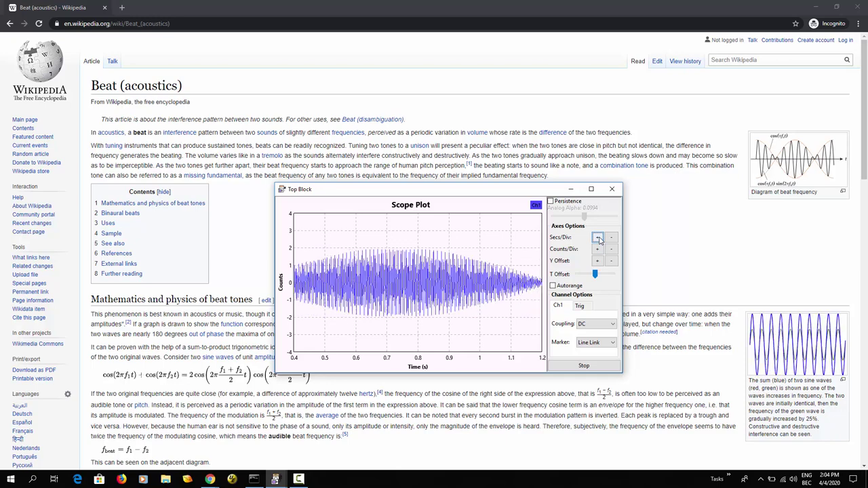
pyautogui.click(597, 238)
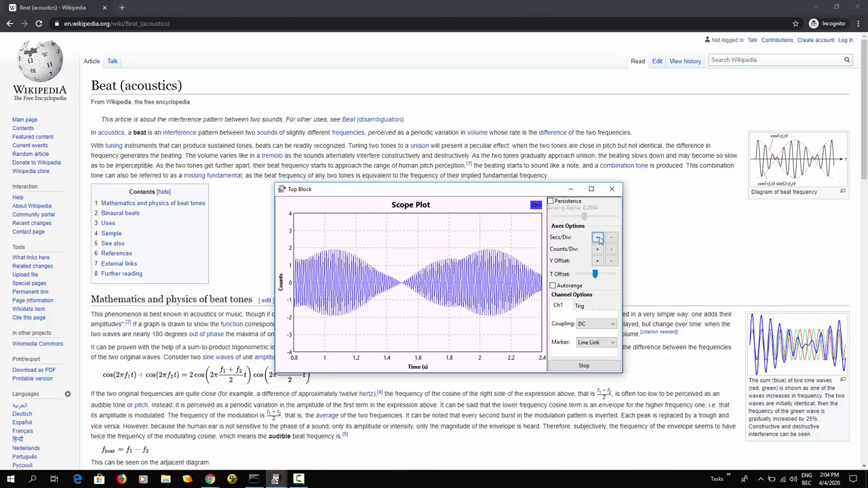
# Widen the scope's time span to several seconds, then bring the Wikipedia article forward
pyautogui.click(598, 239)
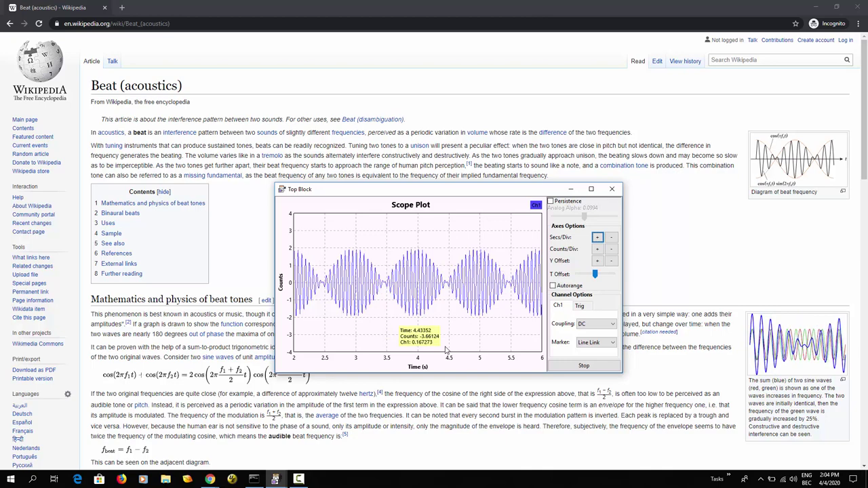
pyautogui.click(474, 90)
# Scroll the article slightly to the beat-frequency explanation, then switch back to the scope plot
pyautogui.moveTo(864, 133); pyautogui.dragTo(865, 147)
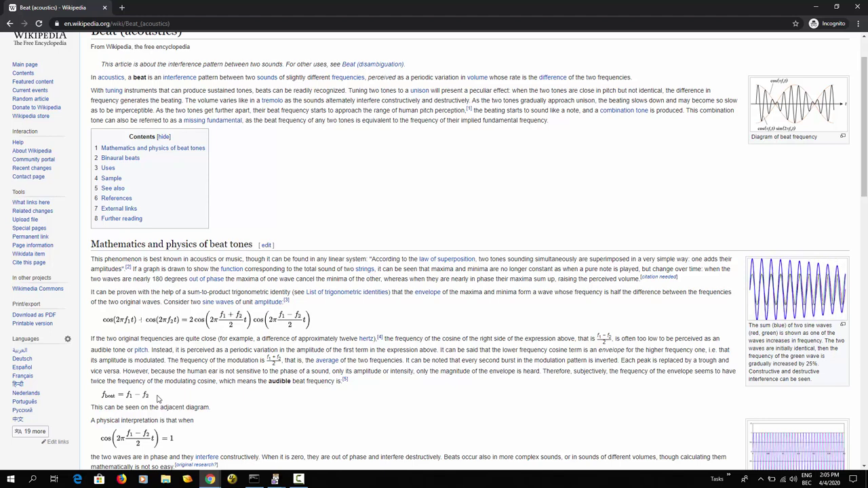
pyautogui.hotkey('alt', 'Tab')
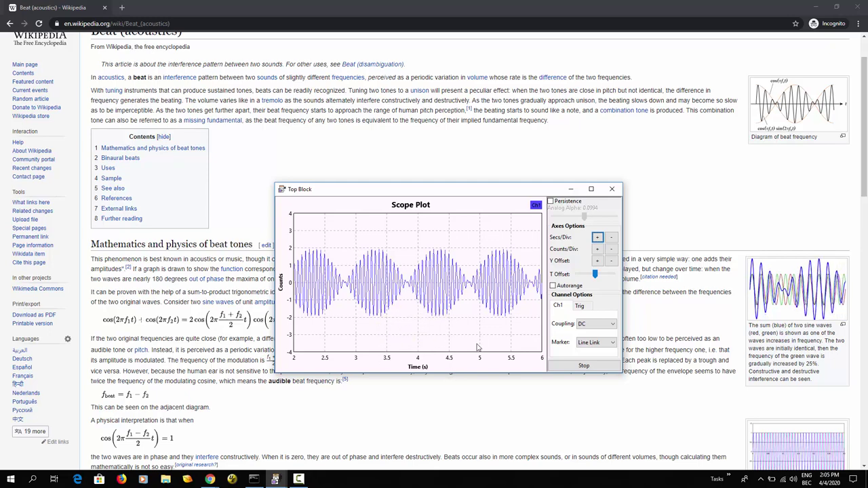
pyautogui.moveTo(476, 326)
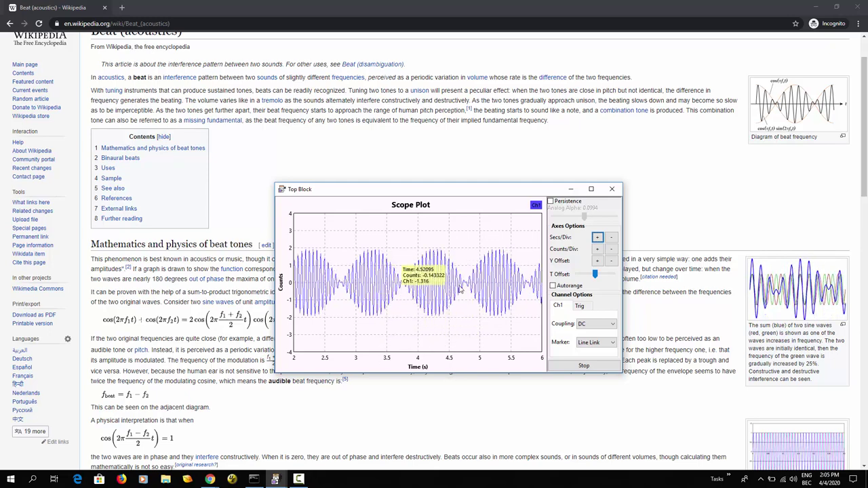